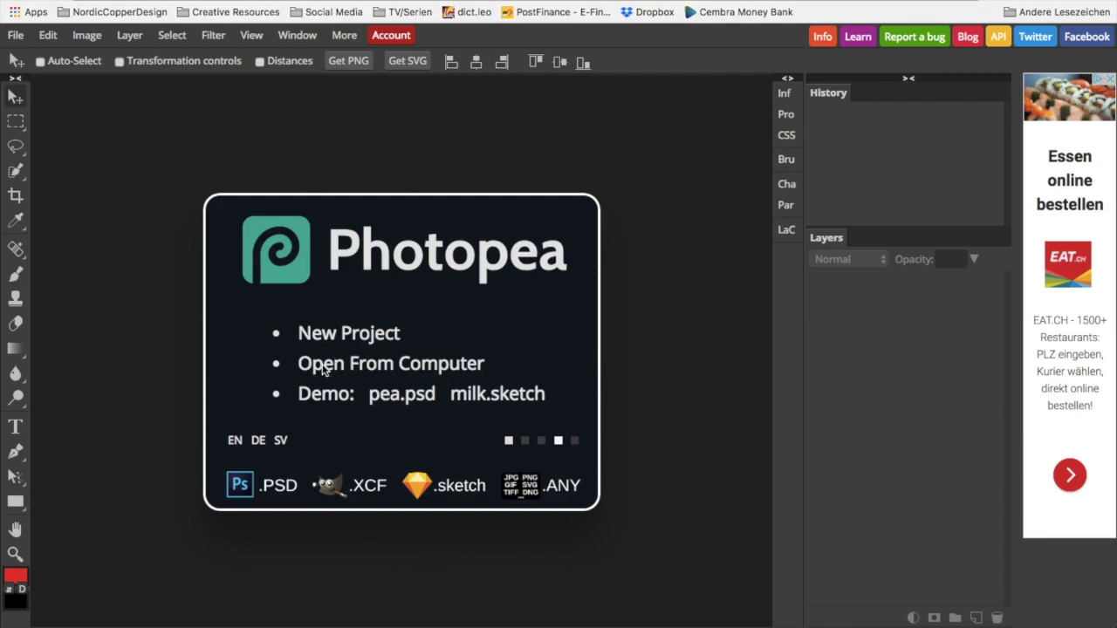
Open Mockup_WashiTape_8Bit.psd from the Dokumente folder on the computer
click(325, 369)
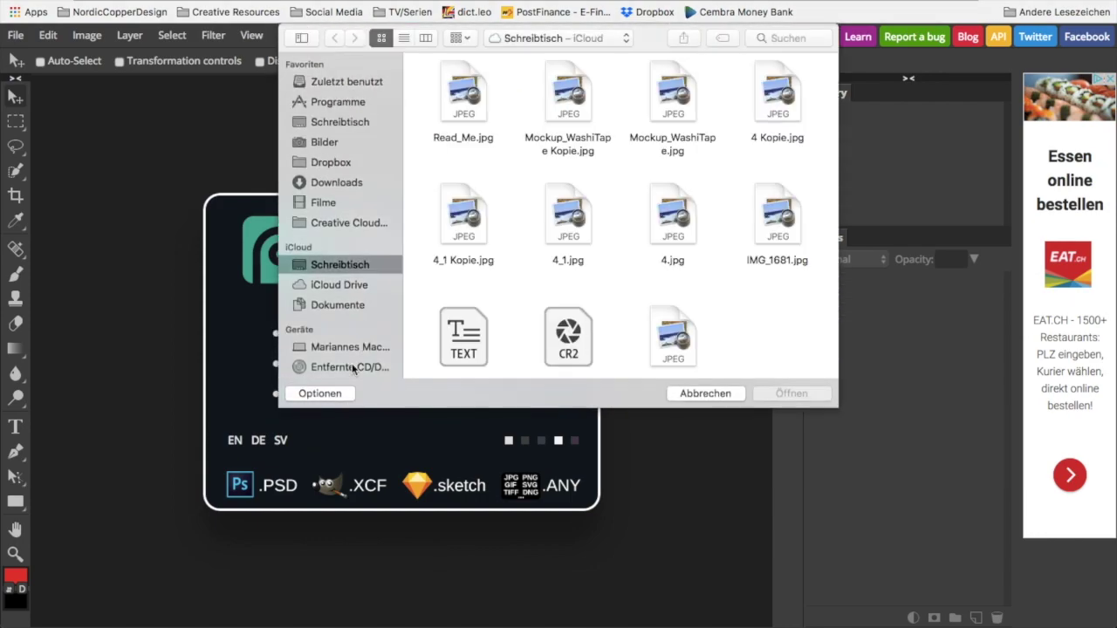
click(327, 308)
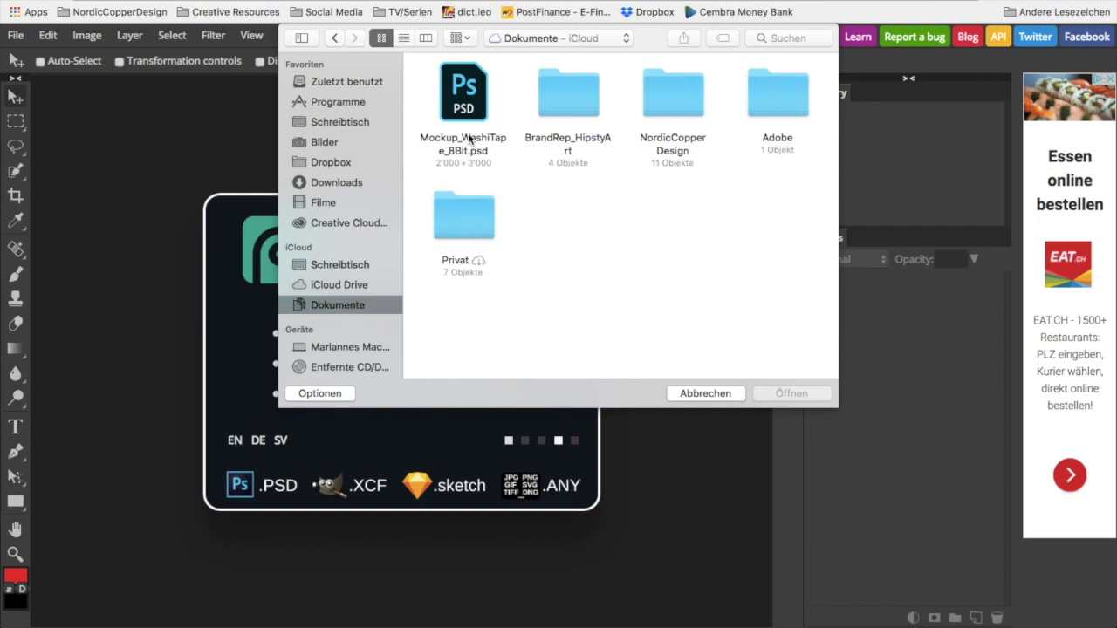
click(474, 92)
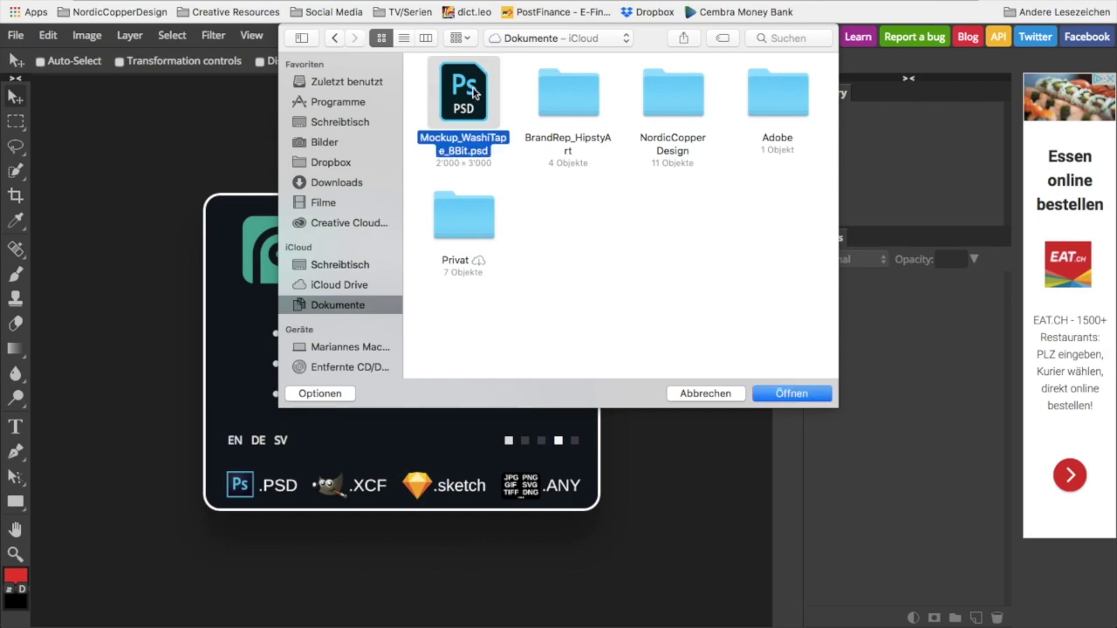
double_click(474, 92)
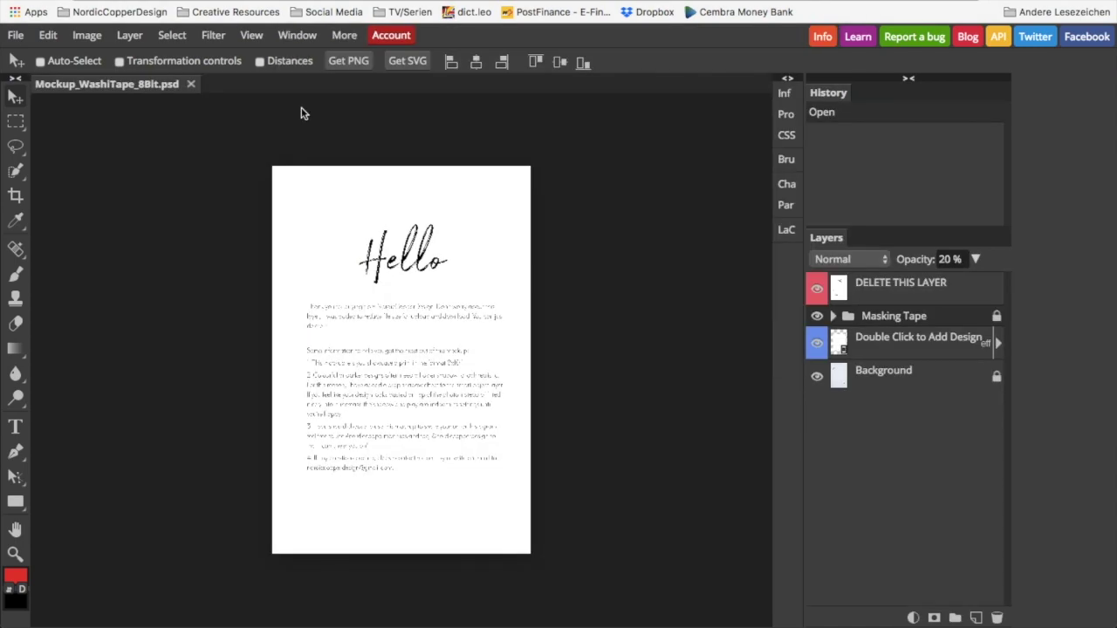
Hide the DELETE THIS LAYER layer and open the Double Click to Add Design smart object
click(817, 293)
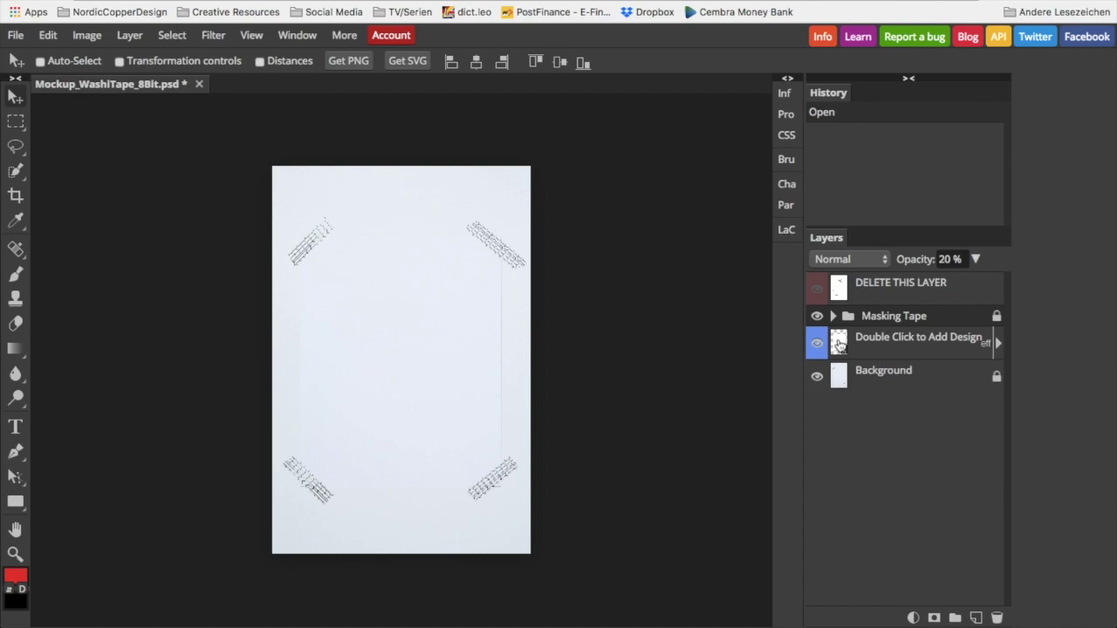
click(838, 344)
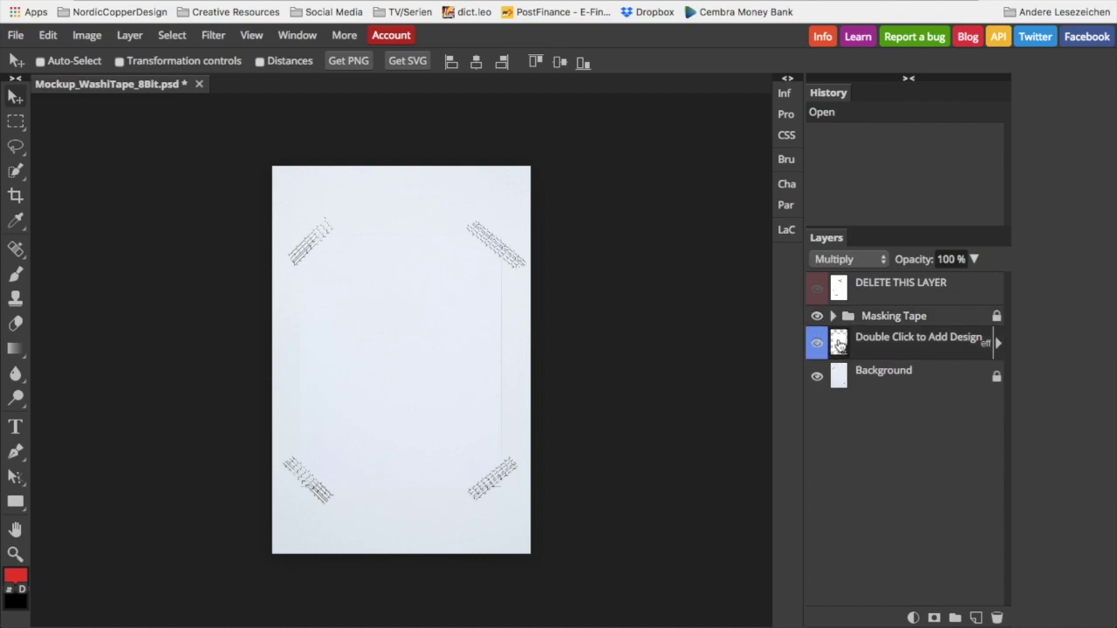
double_click(838, 344)
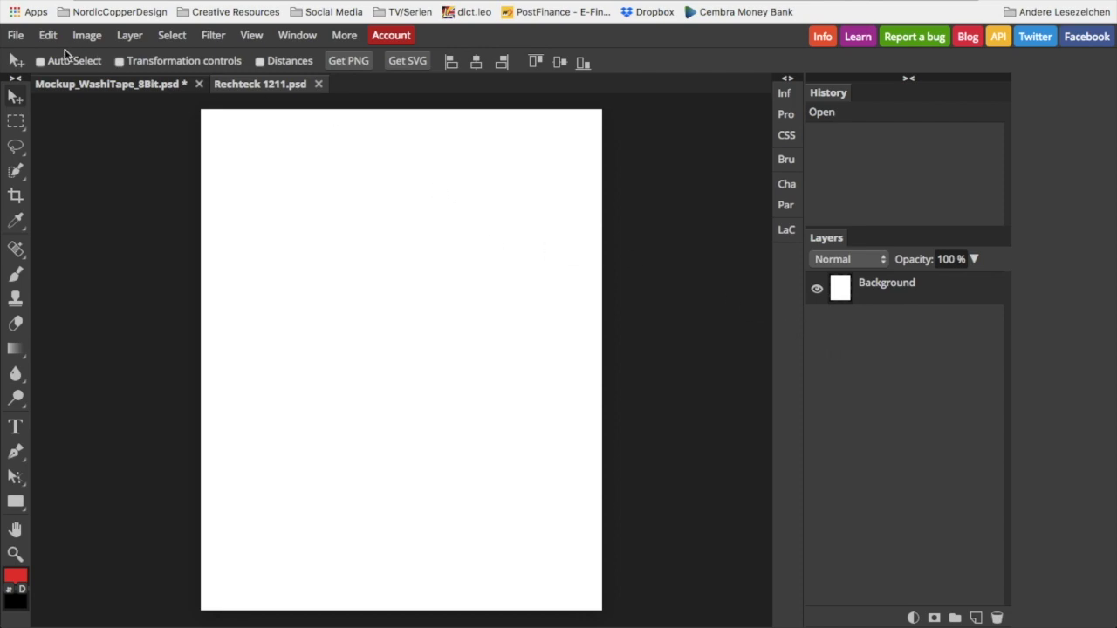
Open the palm leaf photo IMG_20171204_0005.jpg from the iCloud desktop folder
click(15, 35)
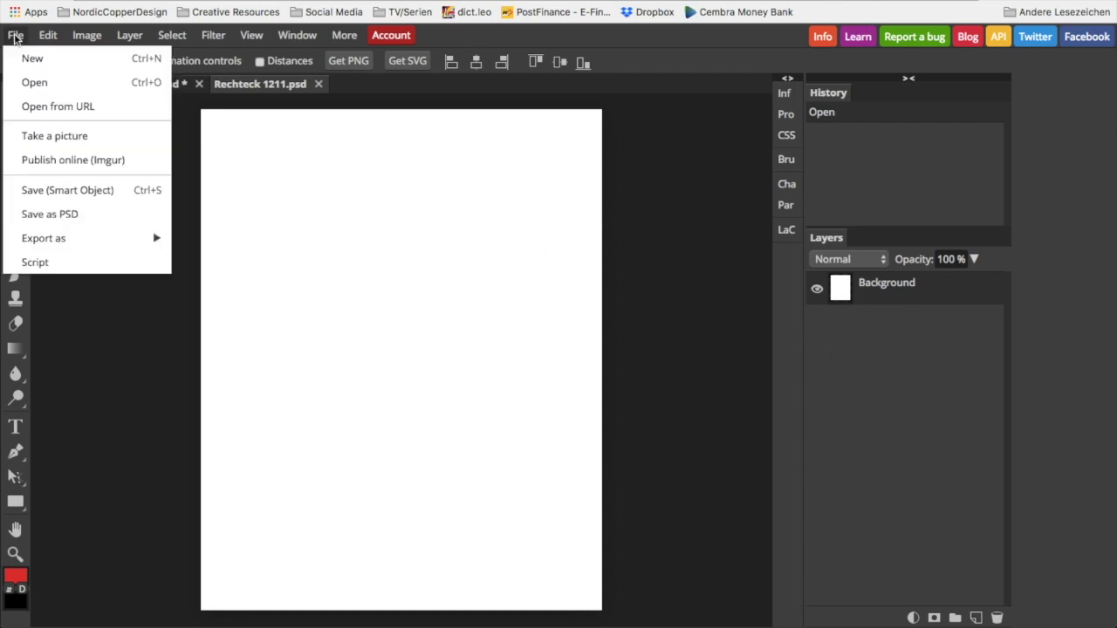
click(34, 82)
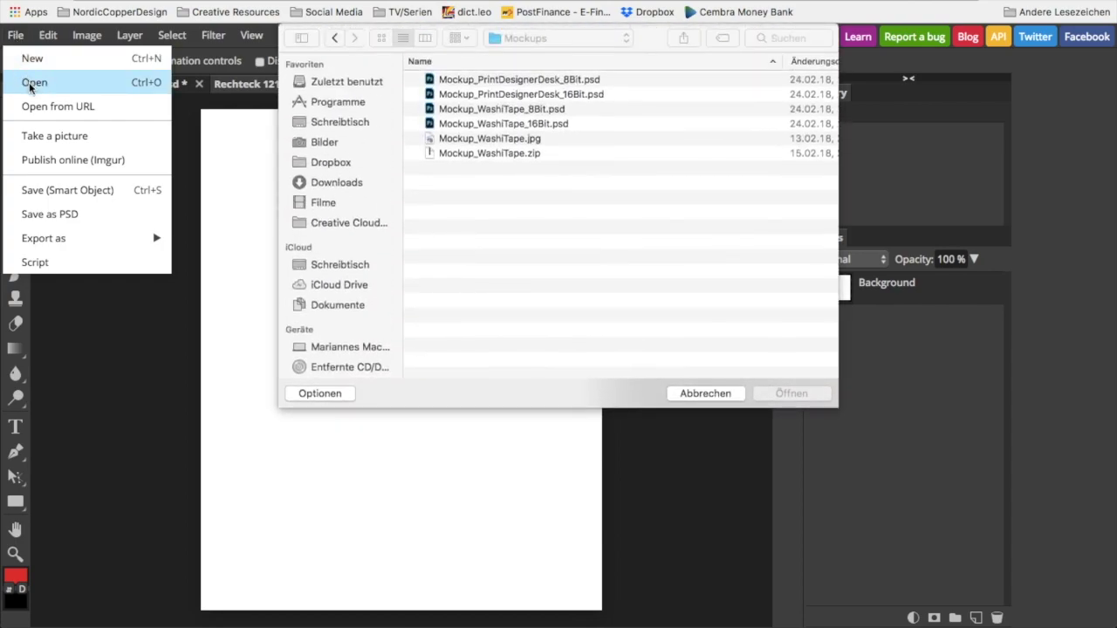
click(341, 263)
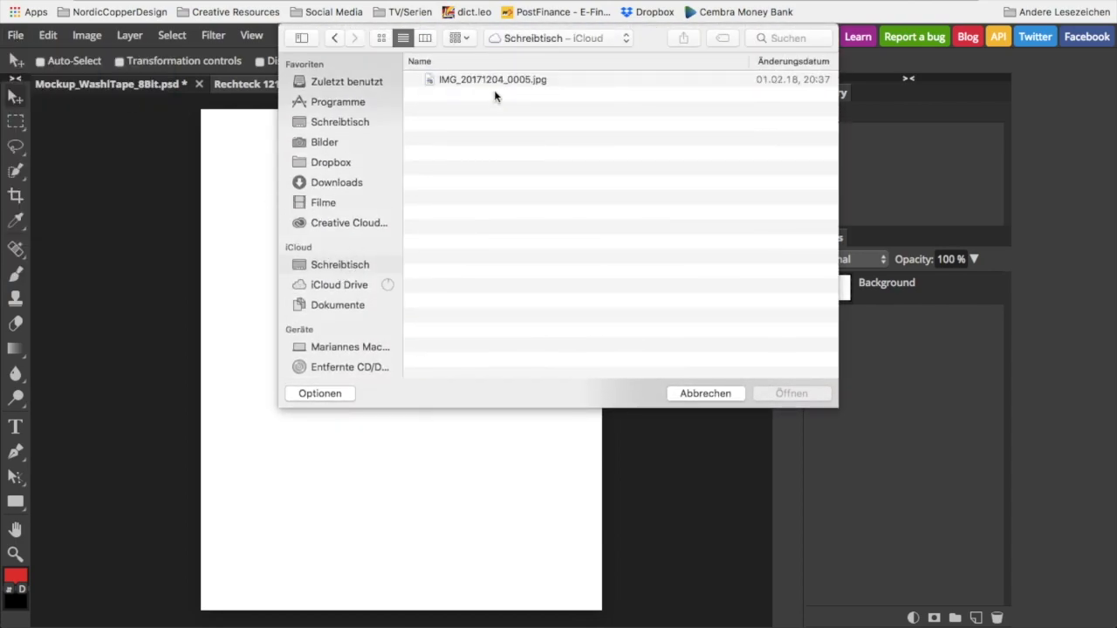
click(480, 77)
click(793, 397)
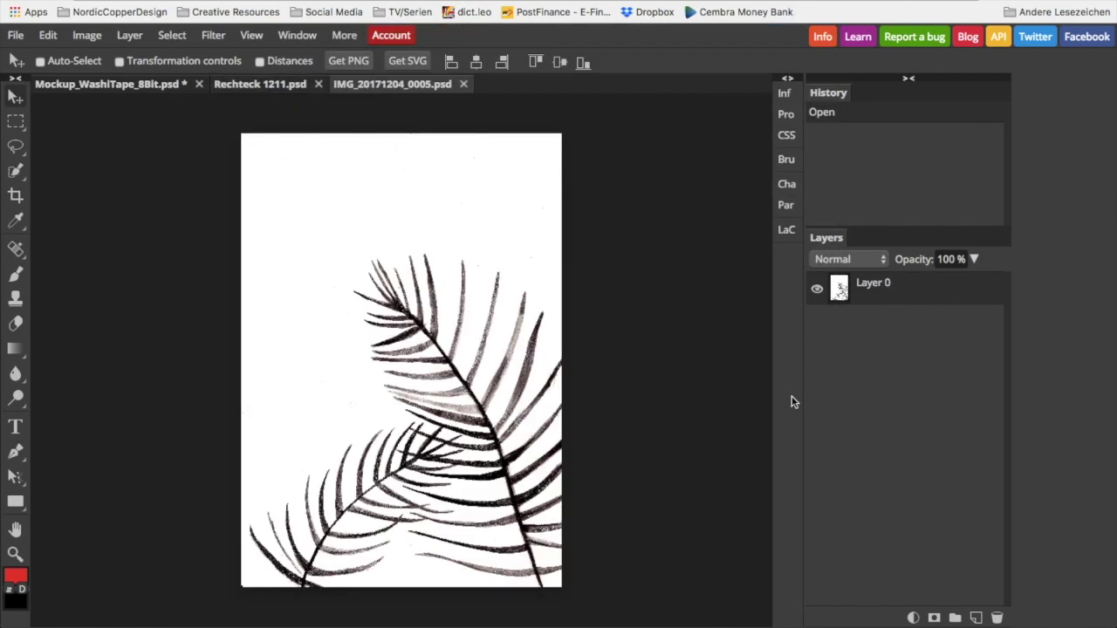
Duplicate Layer 0 into Rechteck 1211.psd and switch to that document
right_click(912, 296)
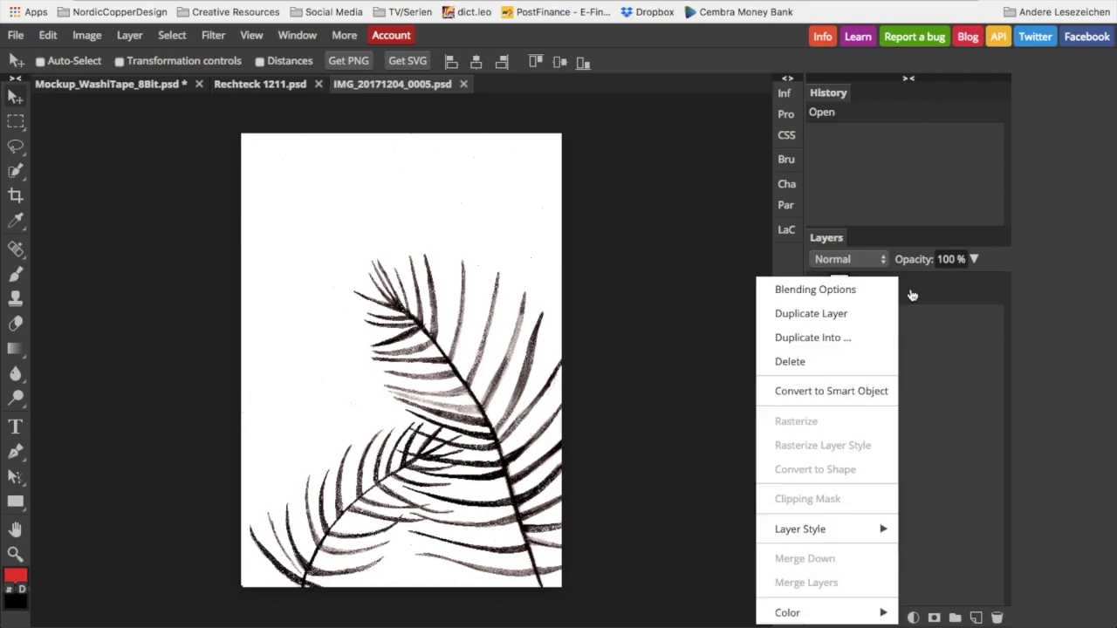
click(824, 339)
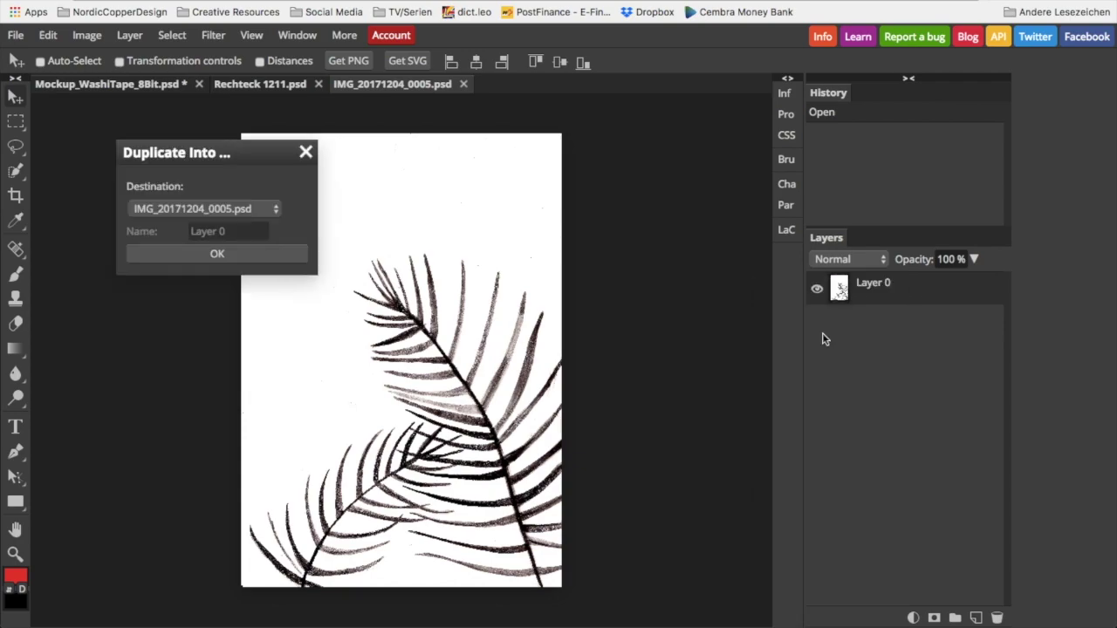
click(276, 209)
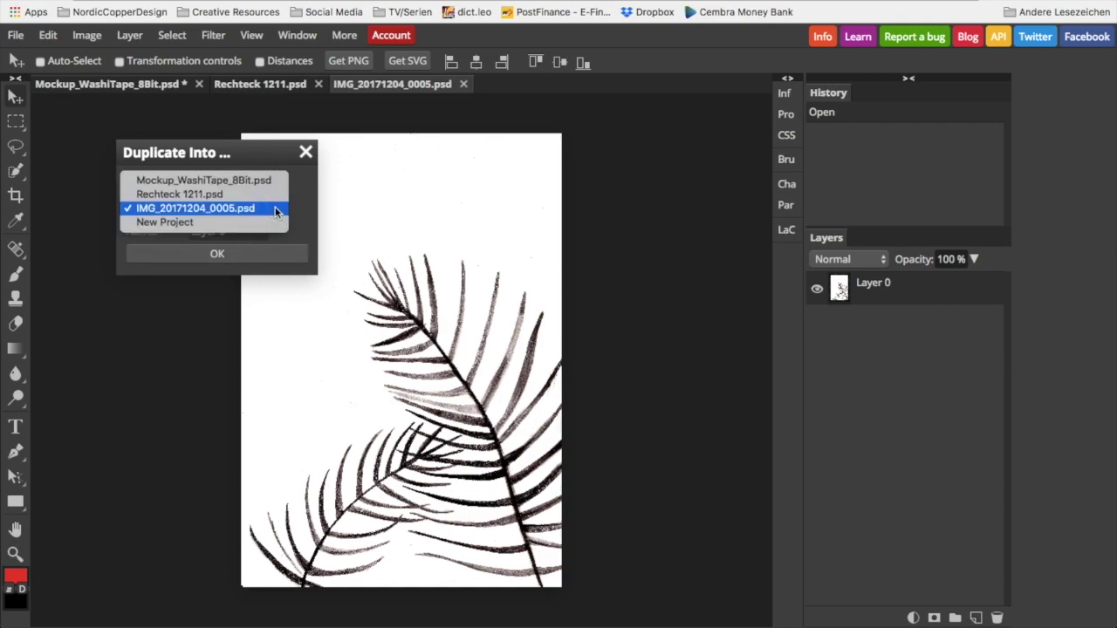
click(256, 194)
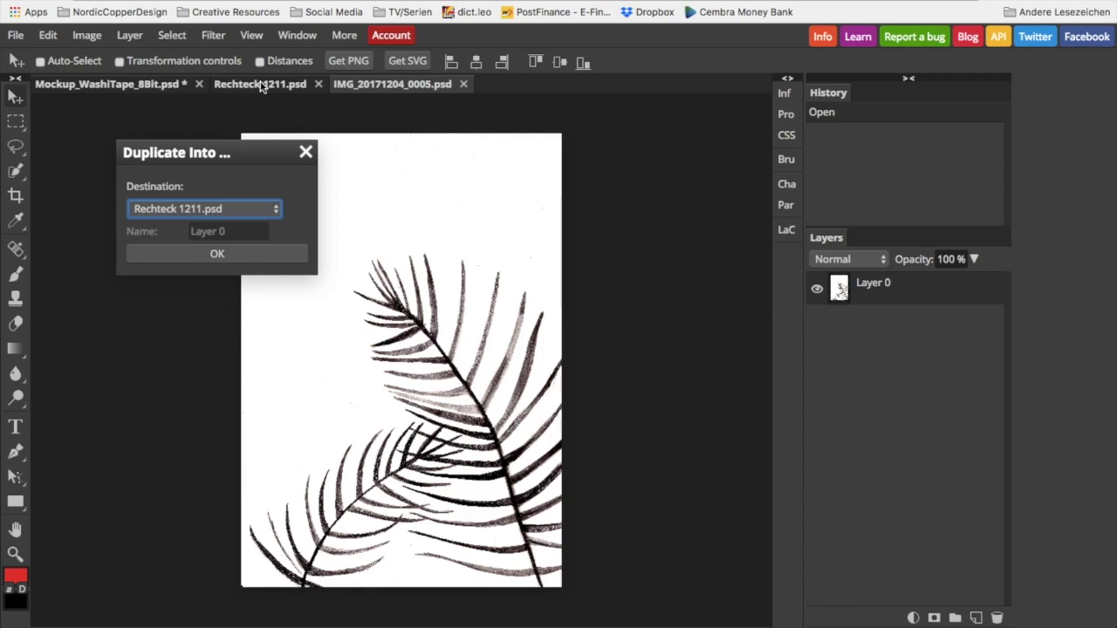
click(220, 255)
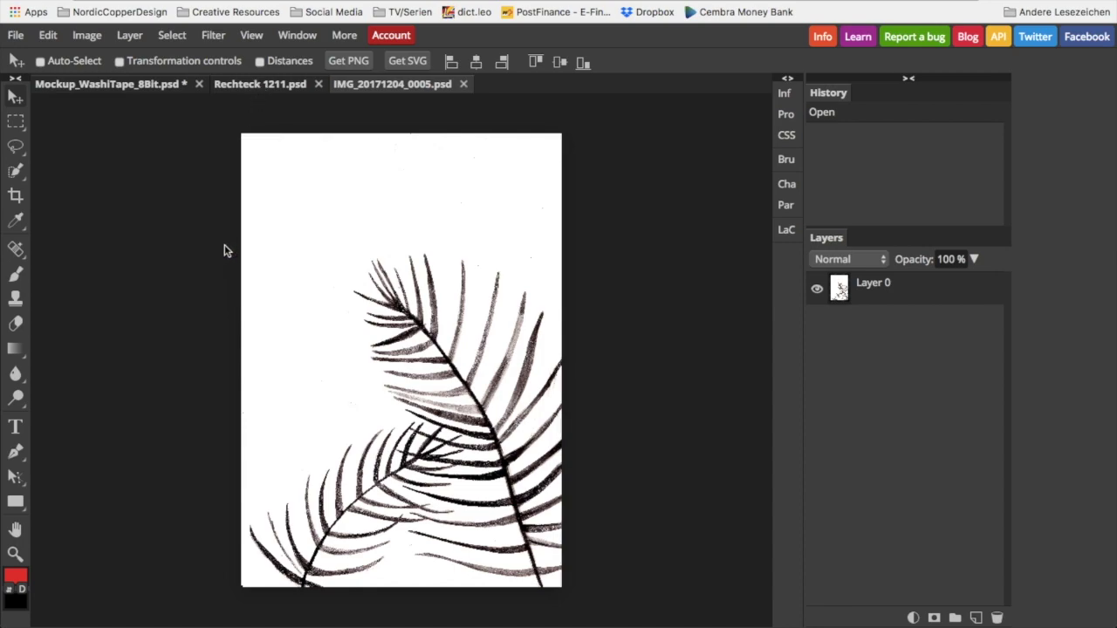
click(264, 85)
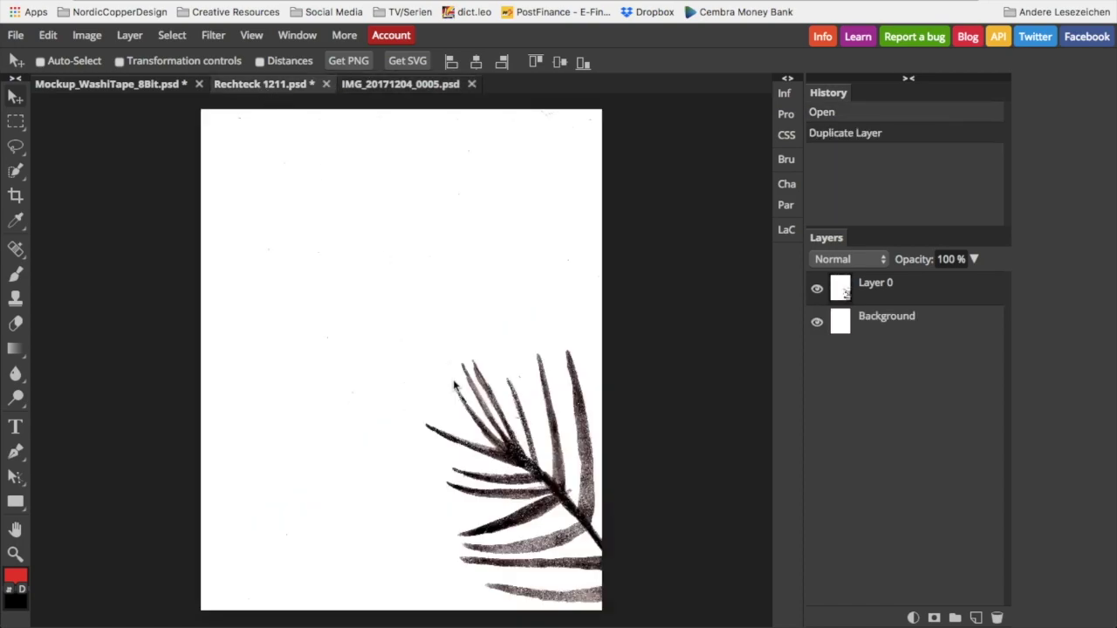
Free-transform the palm leaf to about 63.5% scale, position it to fill the canvas, and commit
click(48, 35)
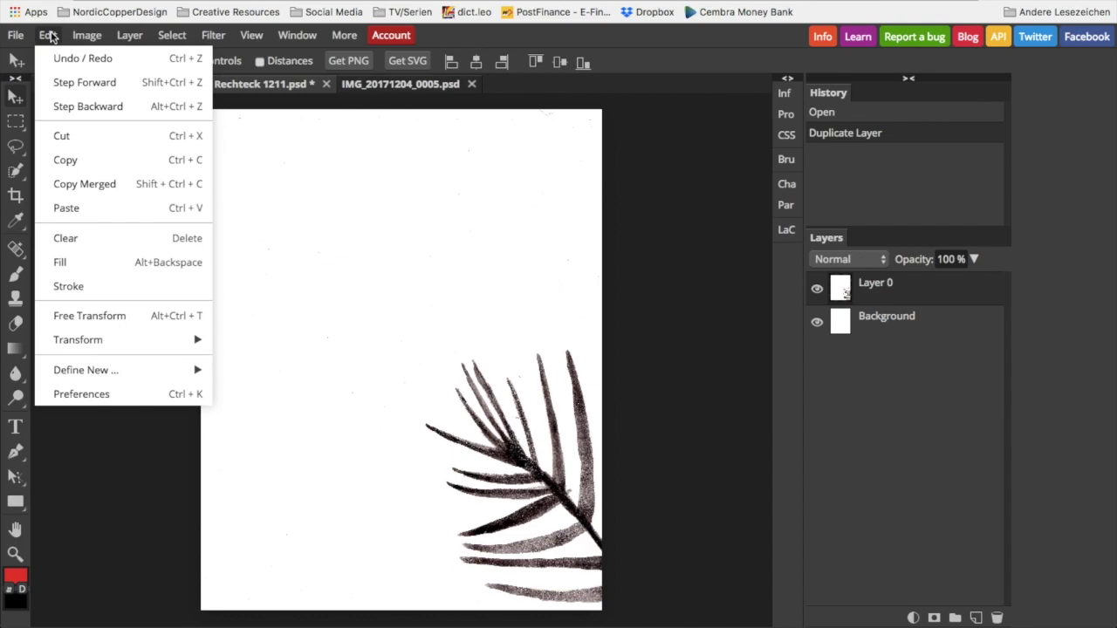
click(68, 315)
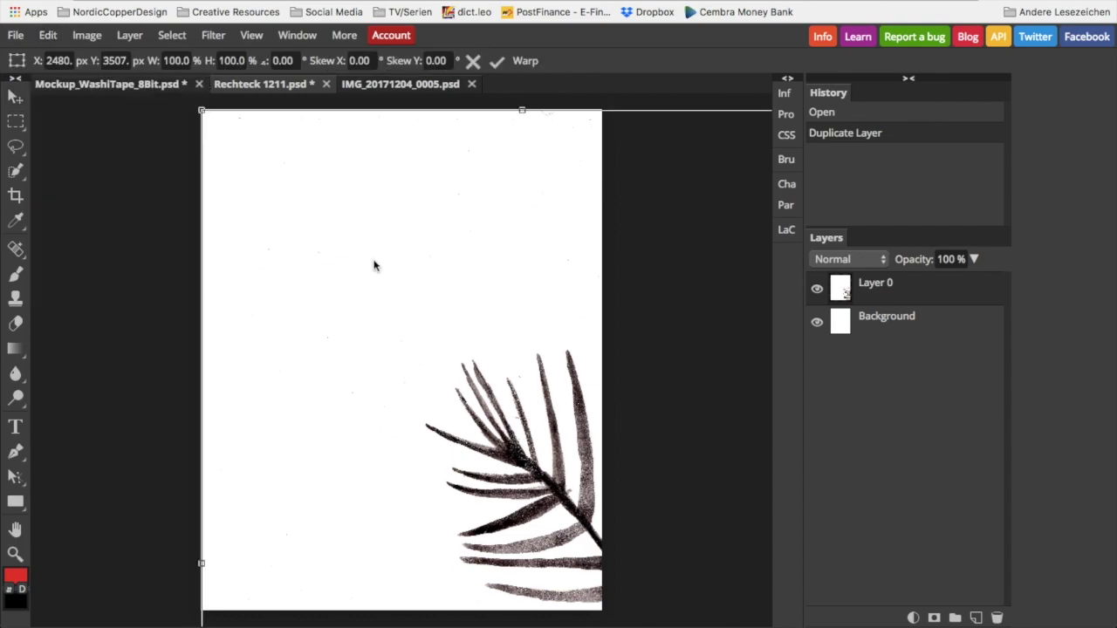
click(15, 556)
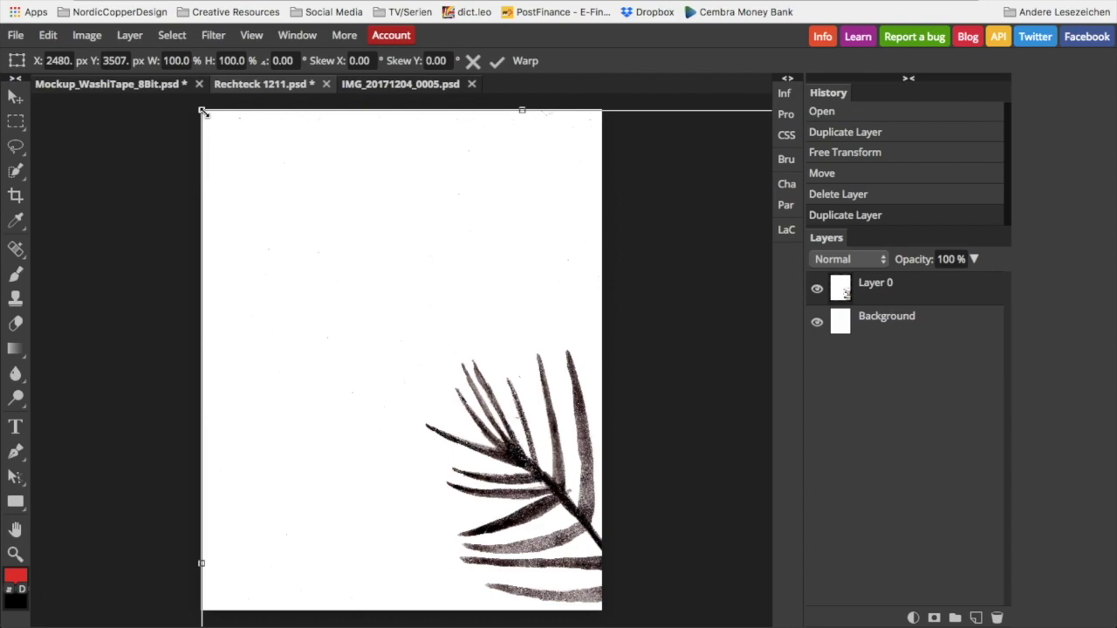
drag(201, 110, 424, 398)
drag(535, 513, 311, 200)
drag(399, 399, 608, 622)
drag(571, 580, 563, 508)
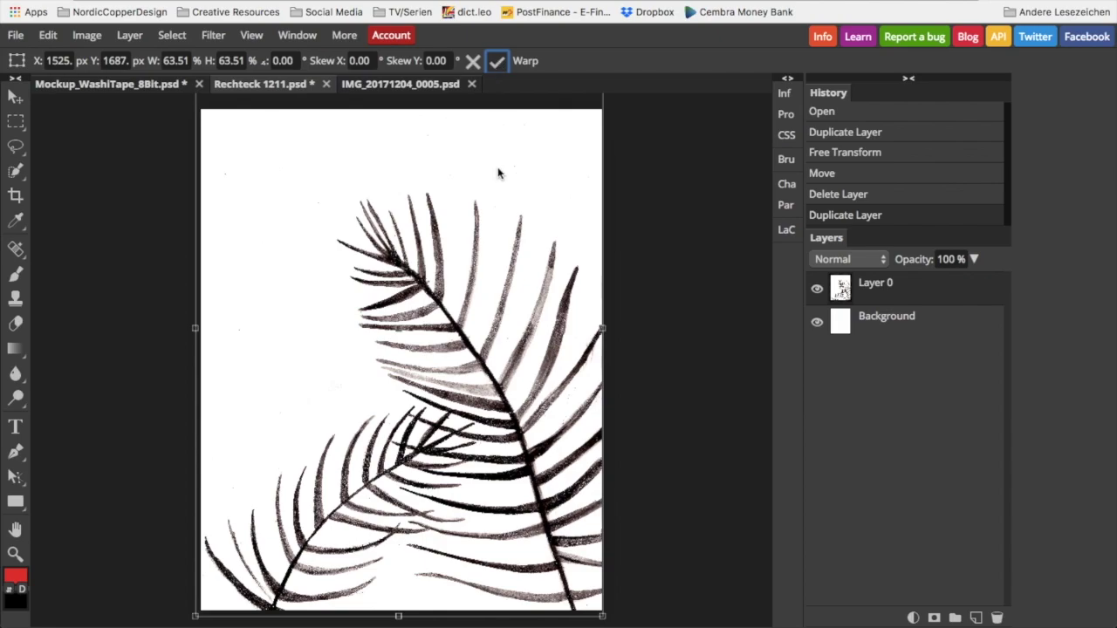
click(15, 38)
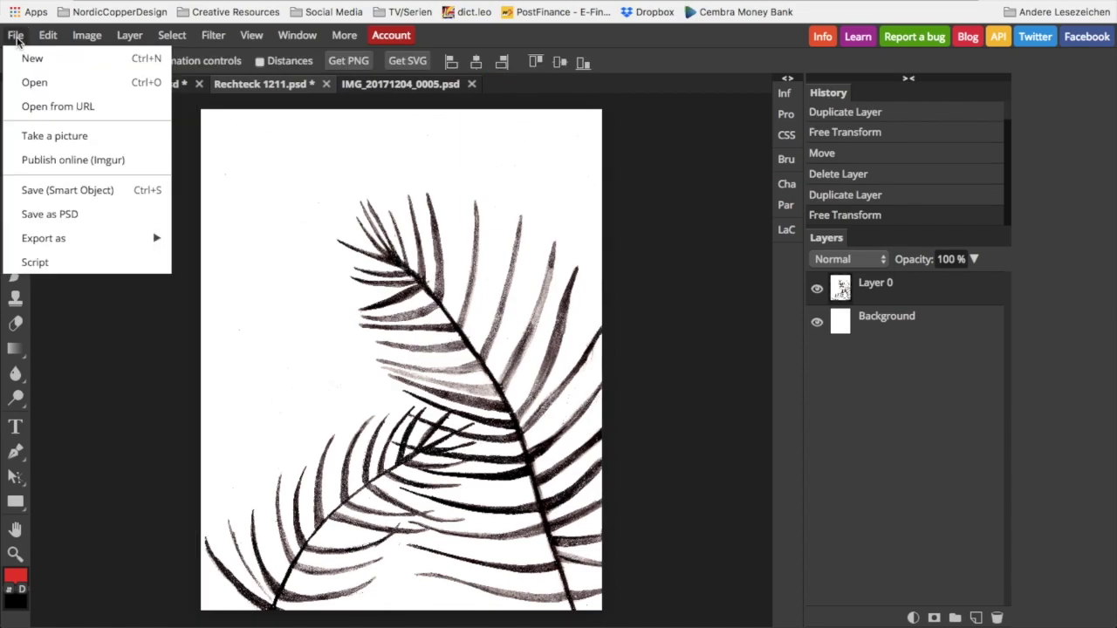
Save the smart object back into the mockup and zoom in on the palm leaf design
click(80, 187)
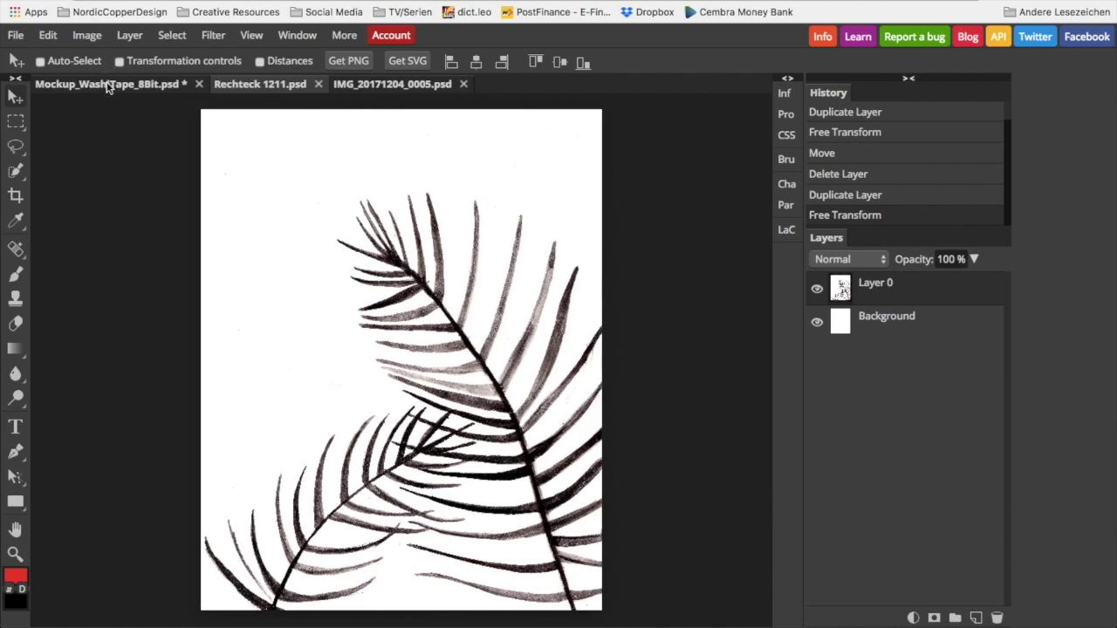
click(108, 85)
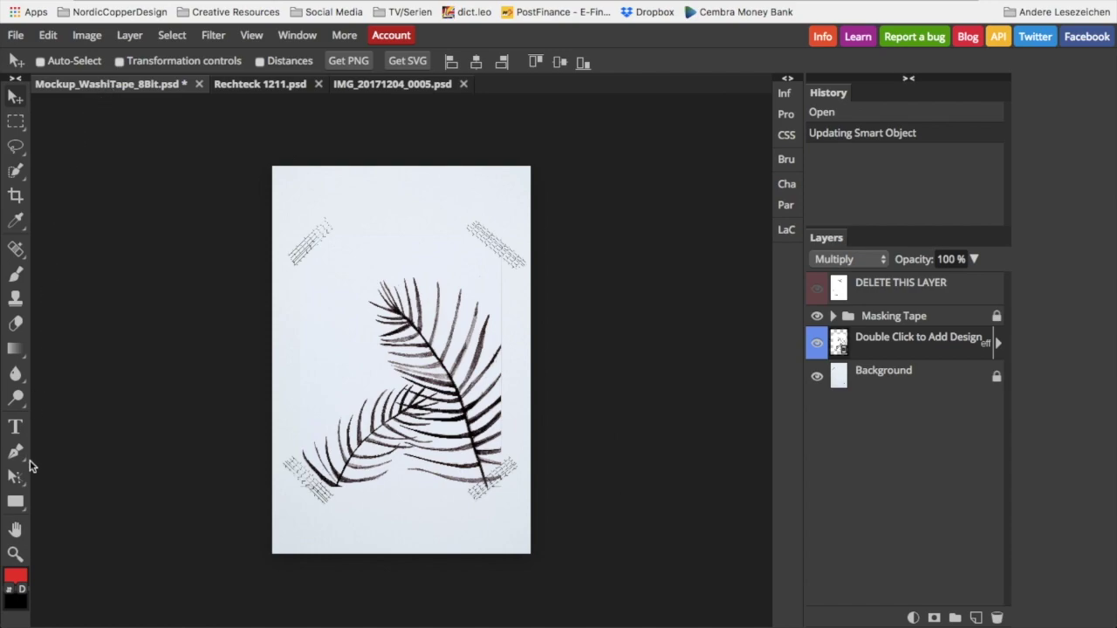
click(15, 554)
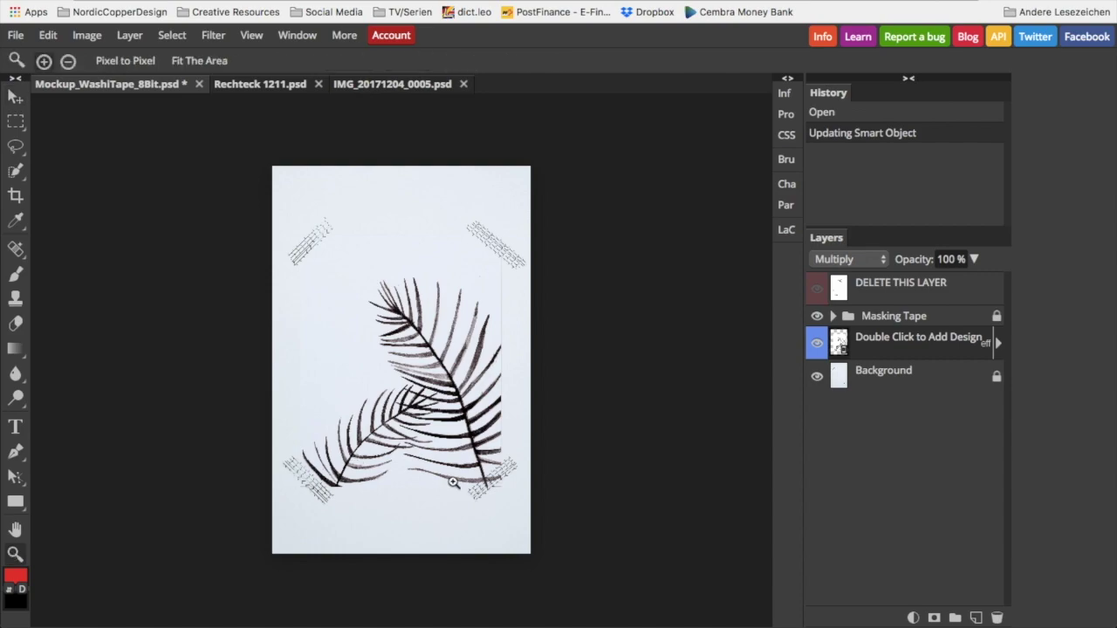
click(453, 483)
click(453, 482)
click(453, 483)
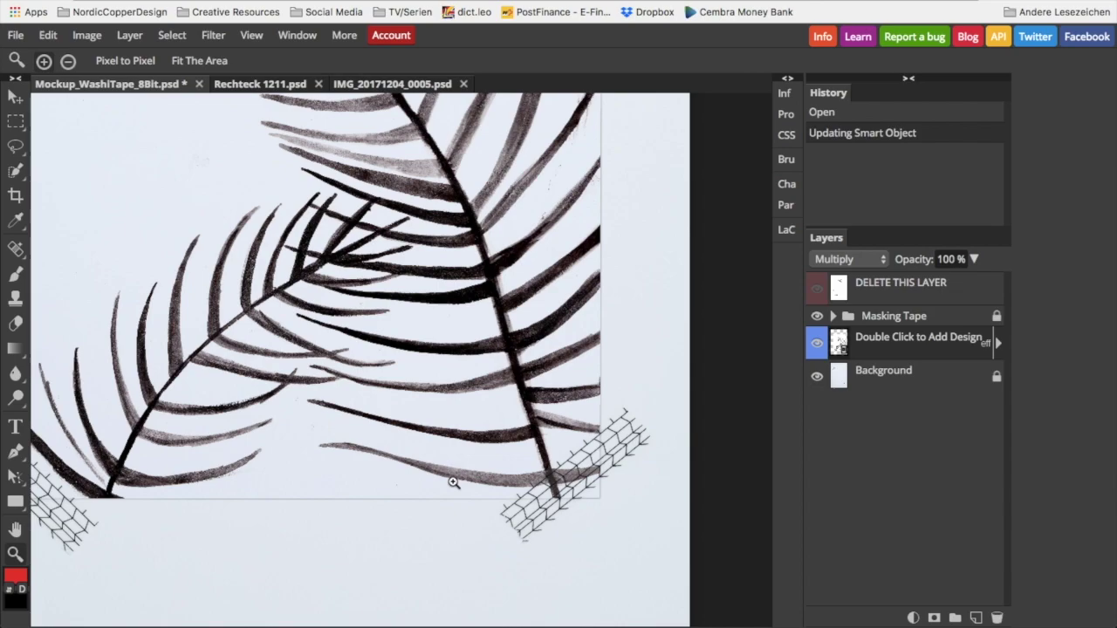
click(480, 449)
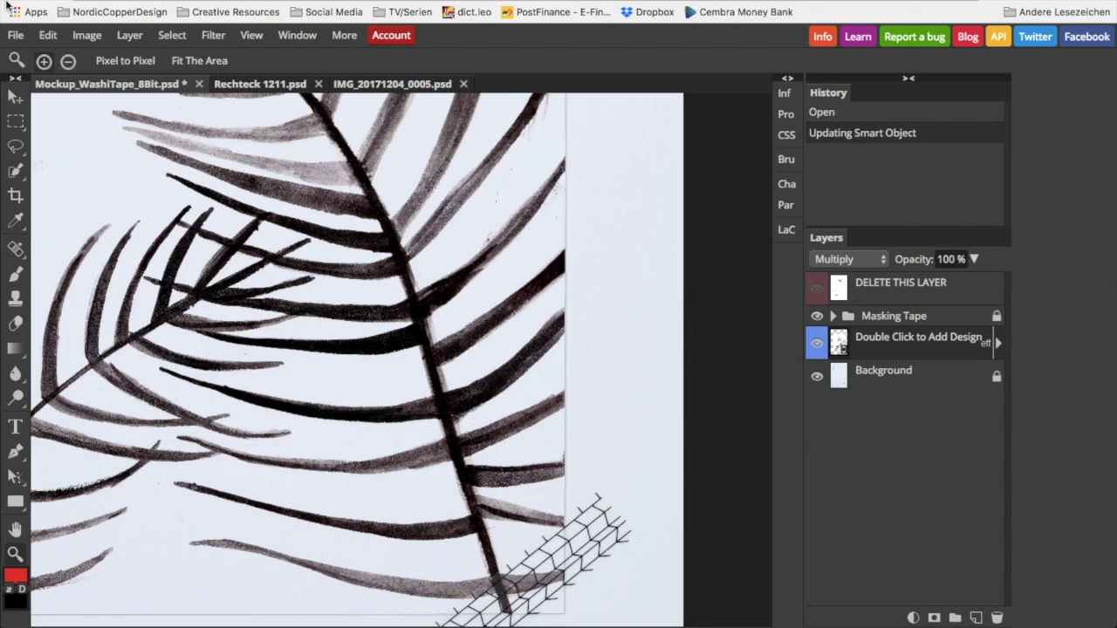
click(15, 37)
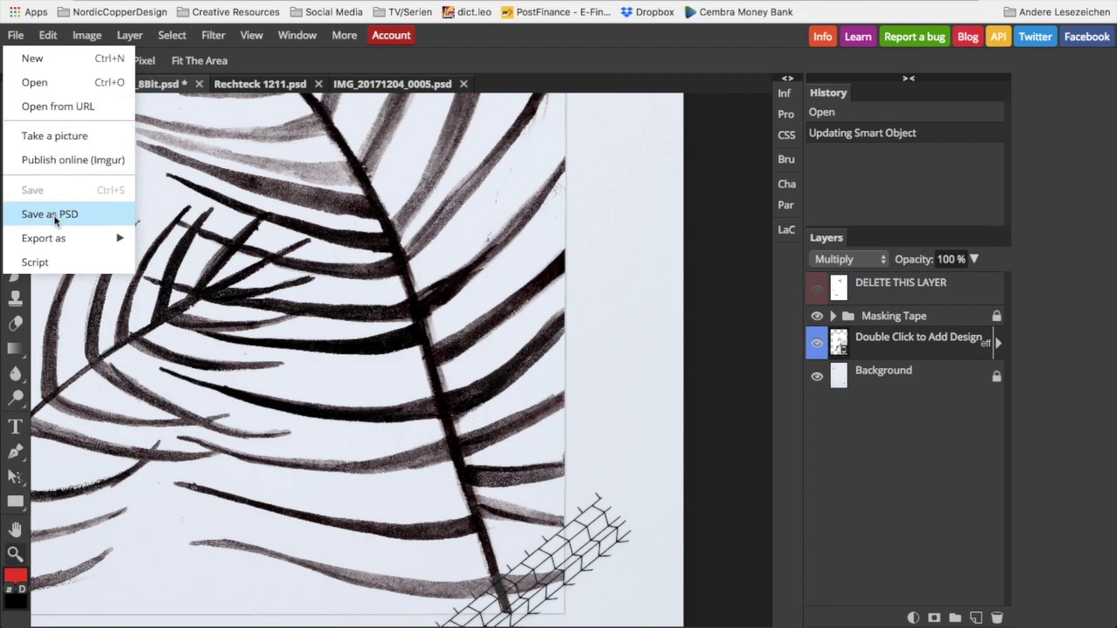
Export the mockup as a 2000 × 3000 px JPG at 100% quality
mouse_move(61, 239)
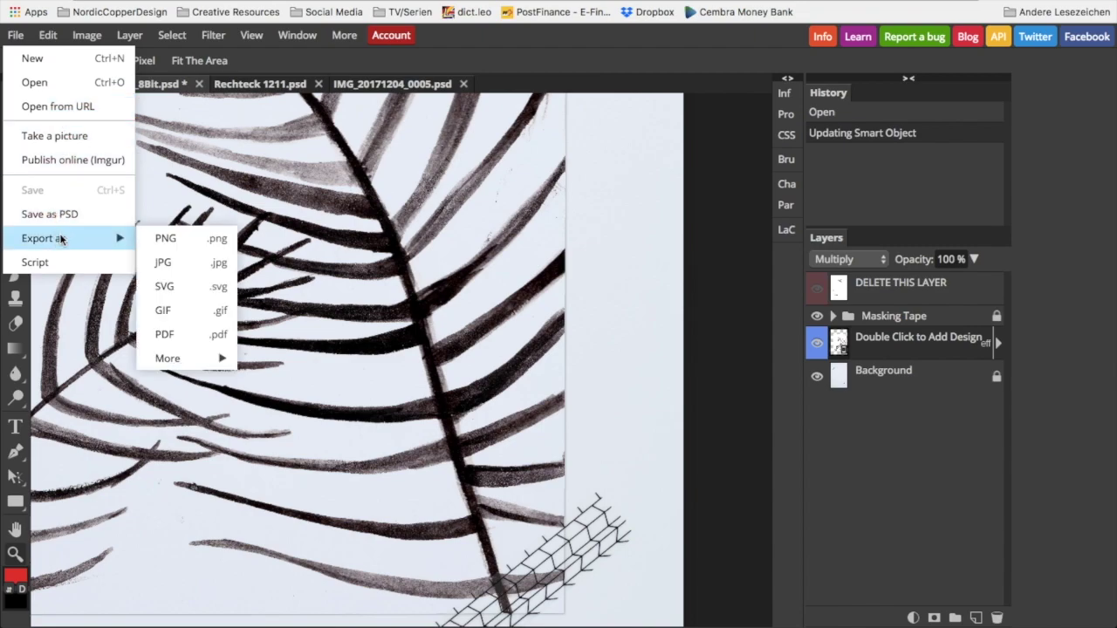
click(167, 268)
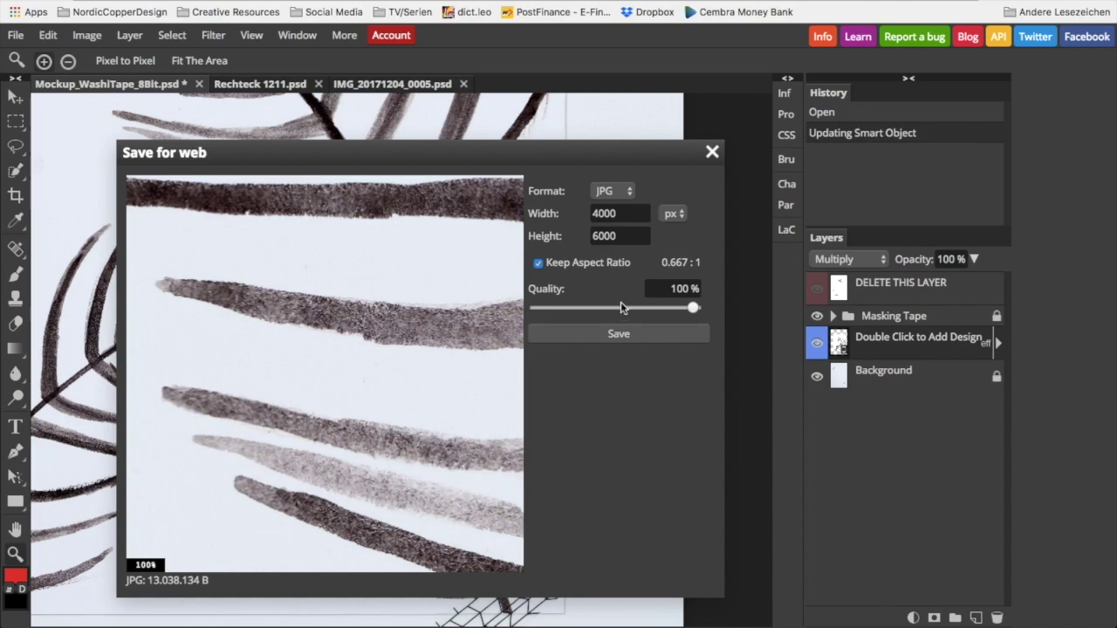
click(599, 213)
drag(599, 213, 580, 216)
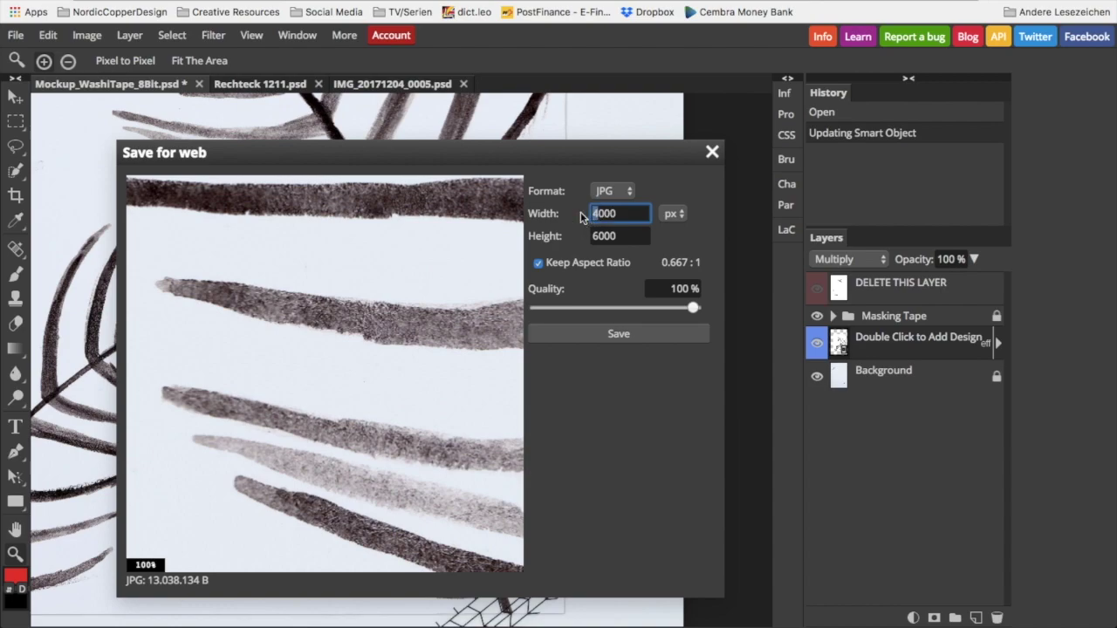
text(2)
click(608, 236)
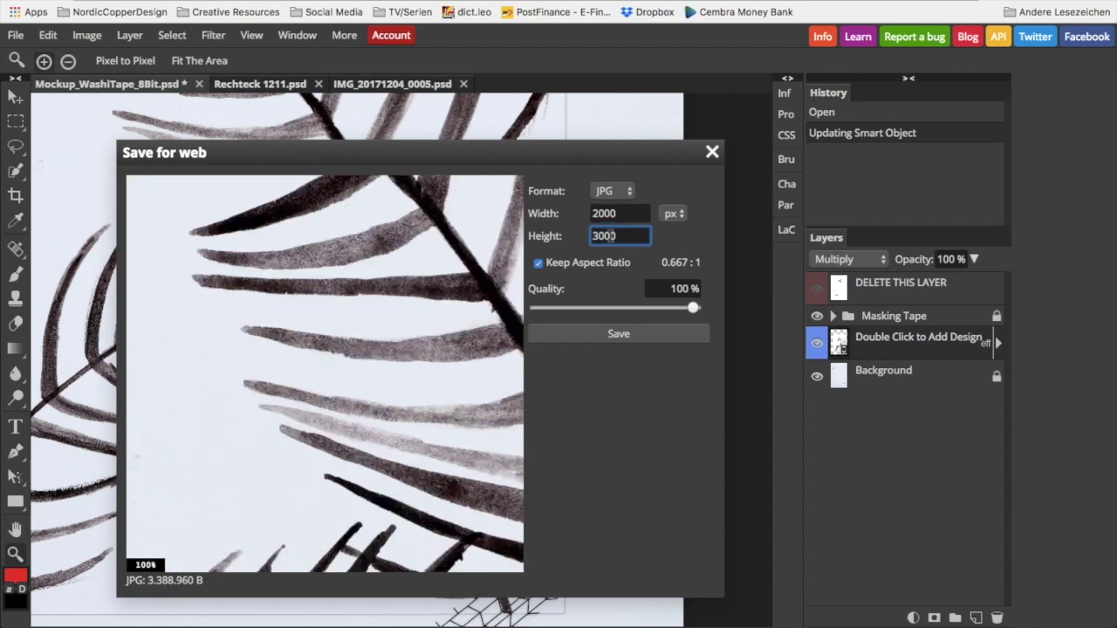
click(641, 338)
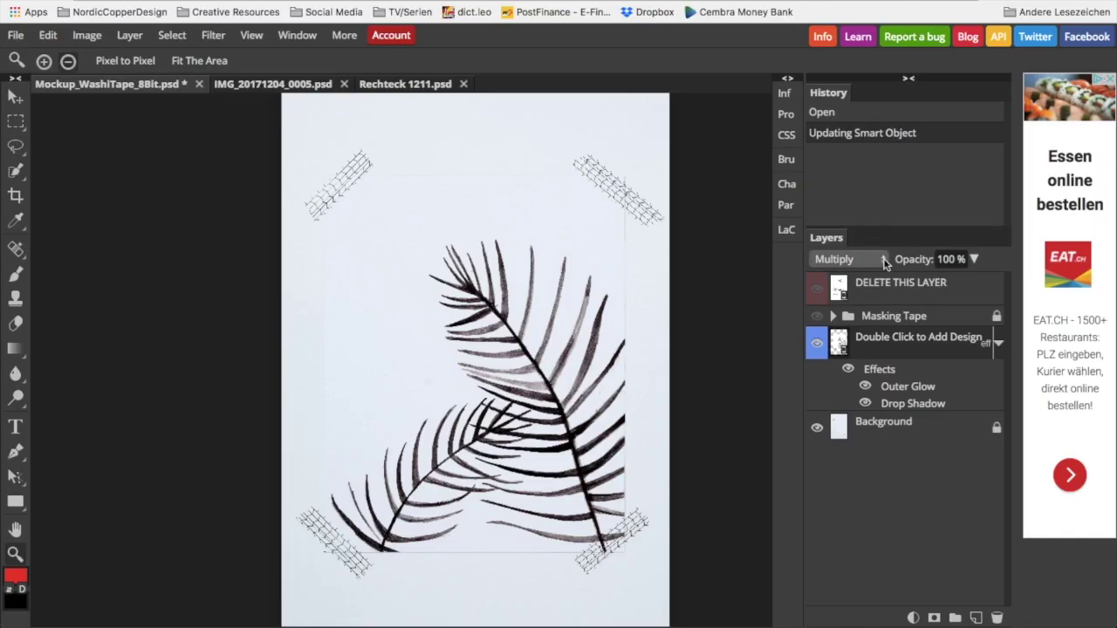
Try the design layer in Normal blend mode, then set it back to Multiply
click(883, 260)
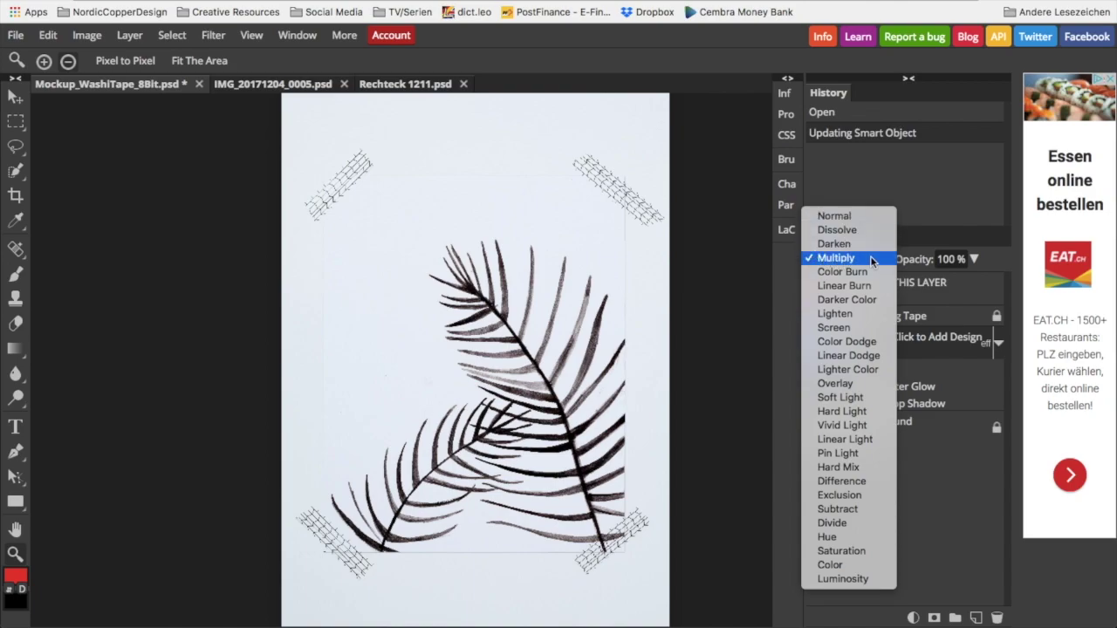
click(837, 217)
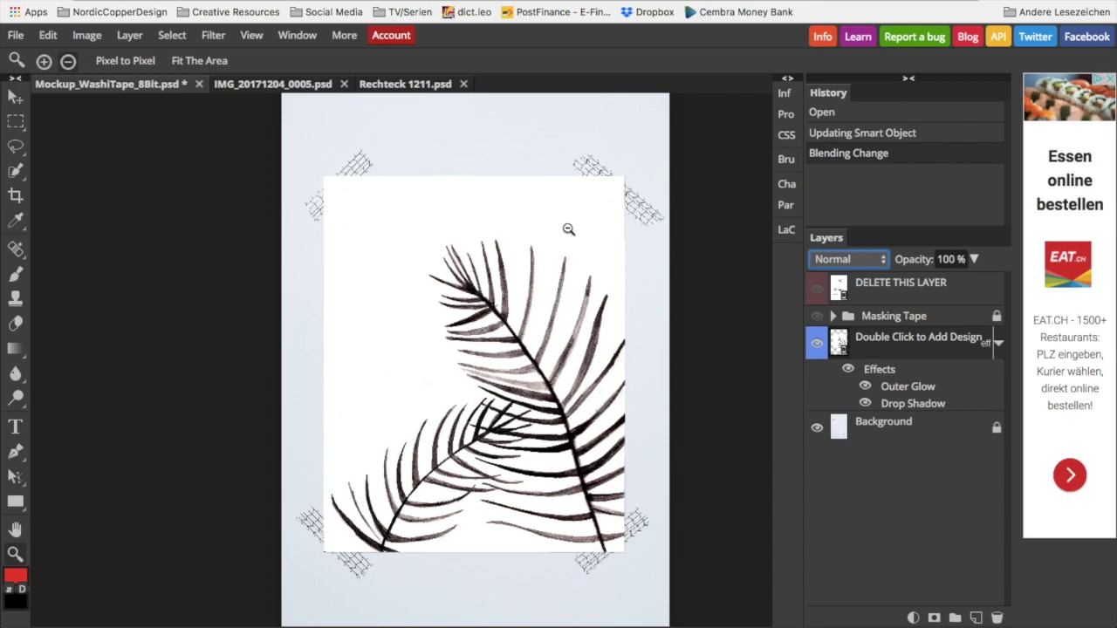
click(883, 260)
click(859, 300)
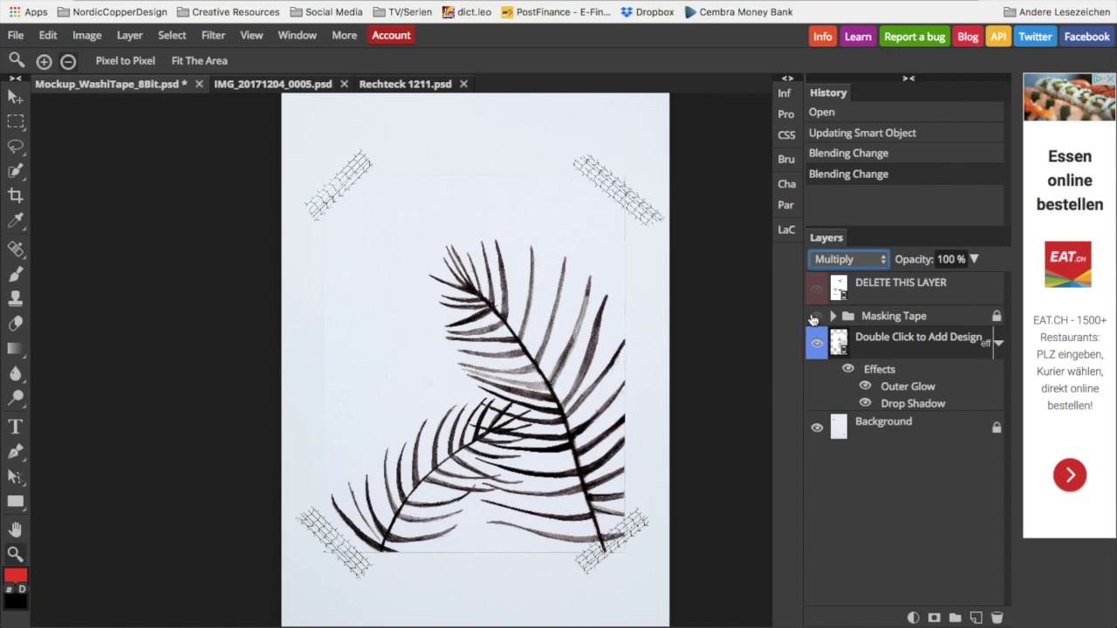
click(818, 317)
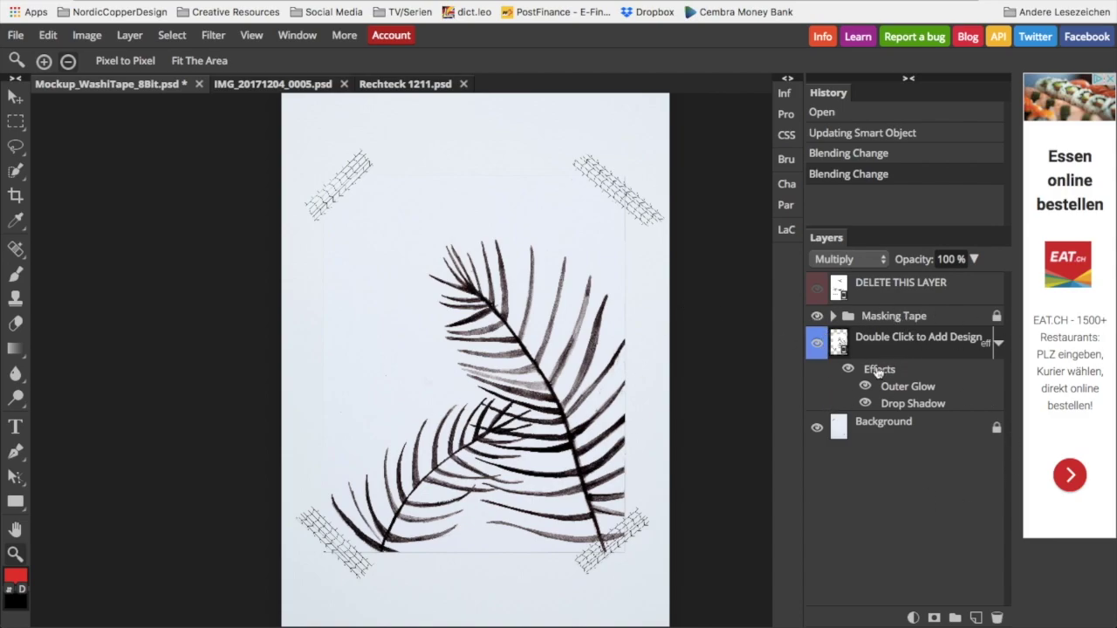
click(847, 370)
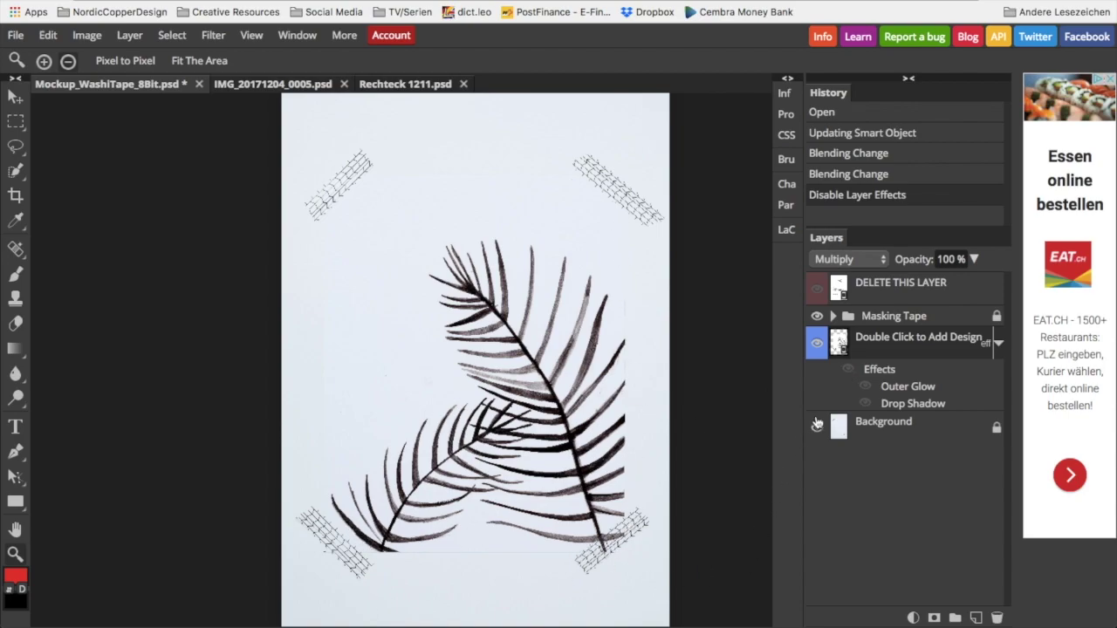
click(848, 370)
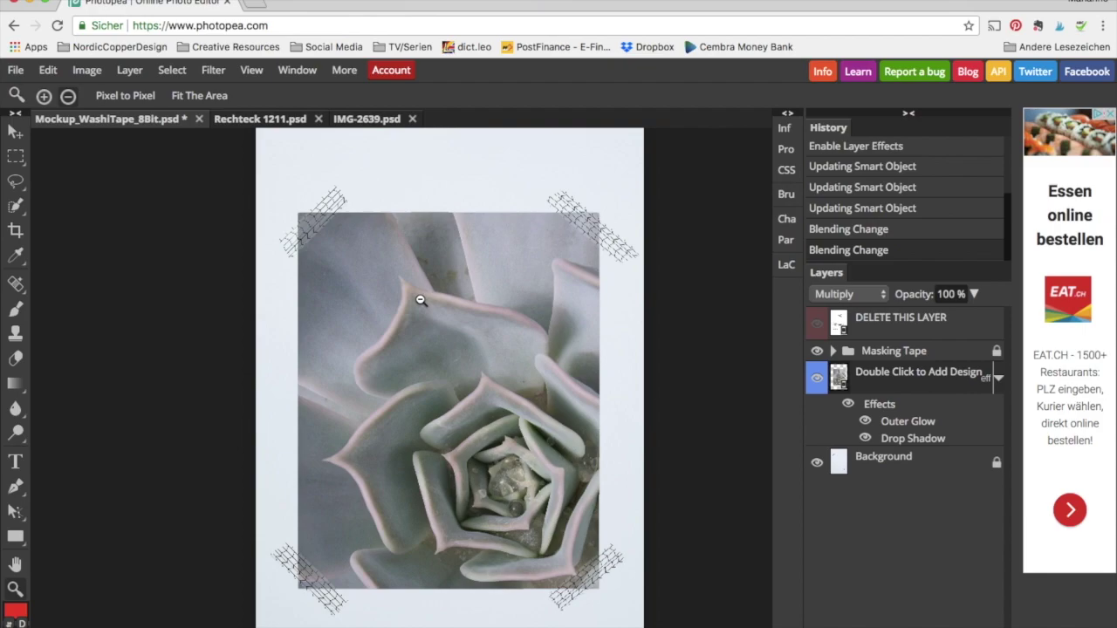
Try the succulent design layer at 84% opacity, then restore it to 100%
click(975, 295)
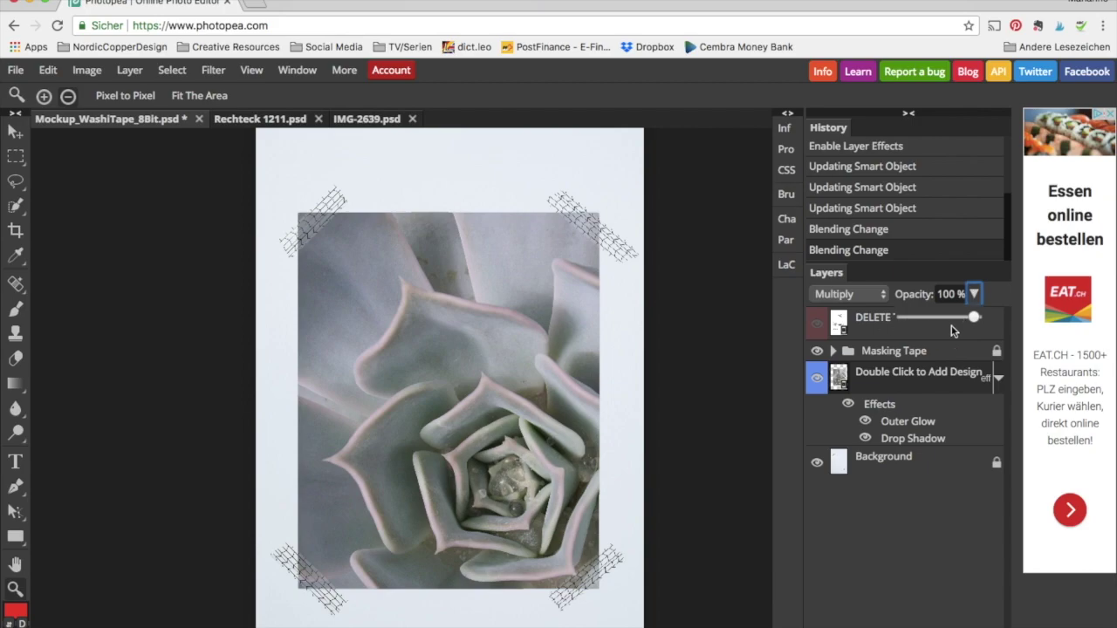
click(964, 320)
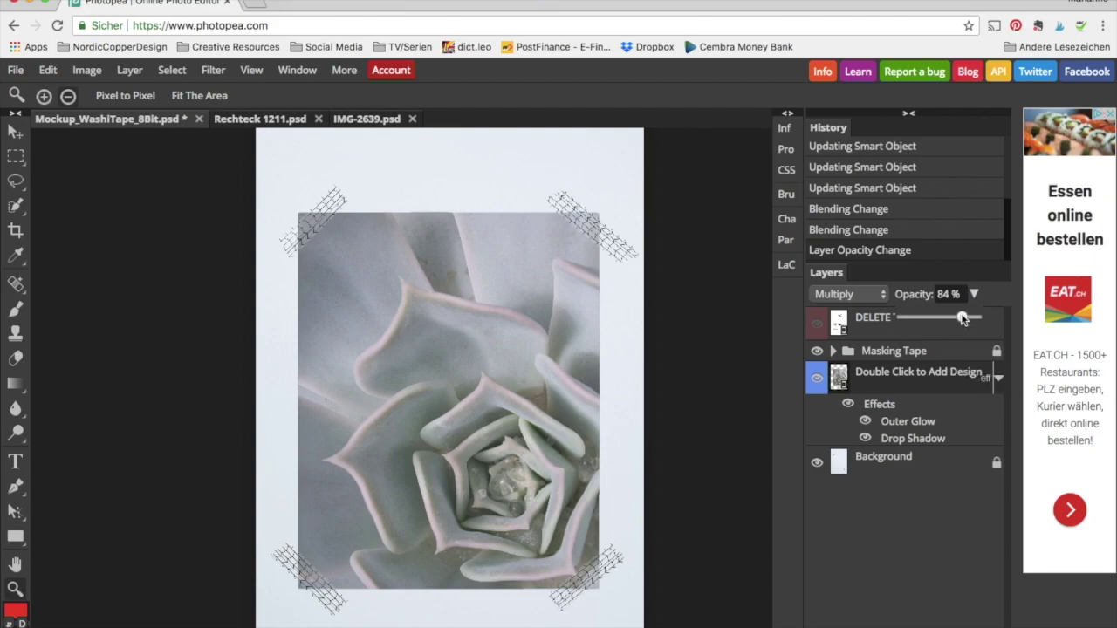
drag(966, 321, 1008, 319)
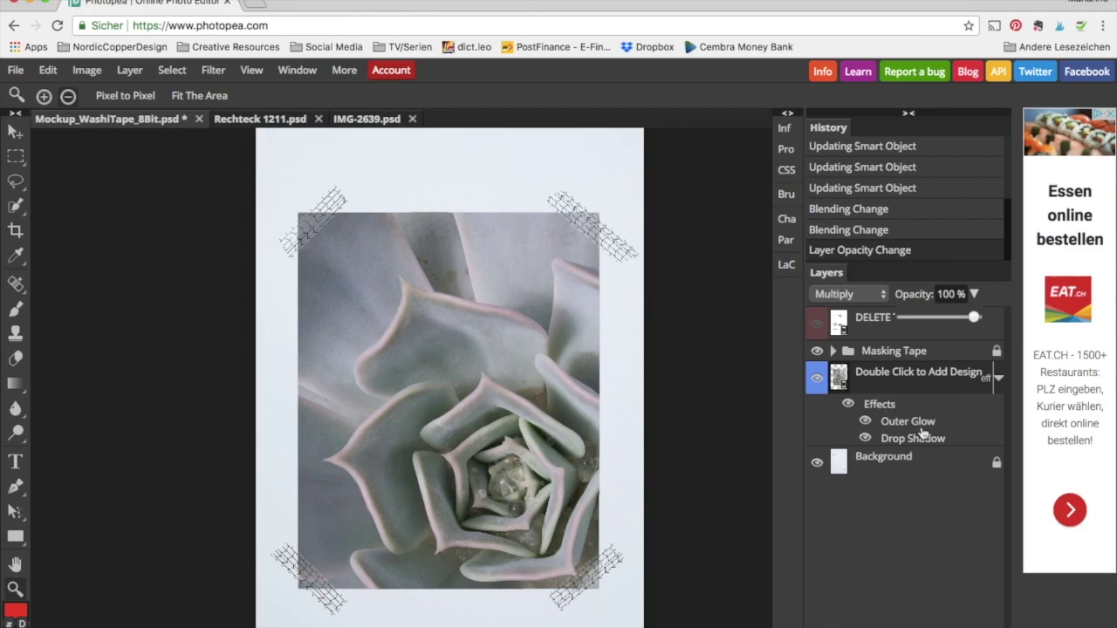
double_click(848, 404)
scroll(611, 363, up, 1)
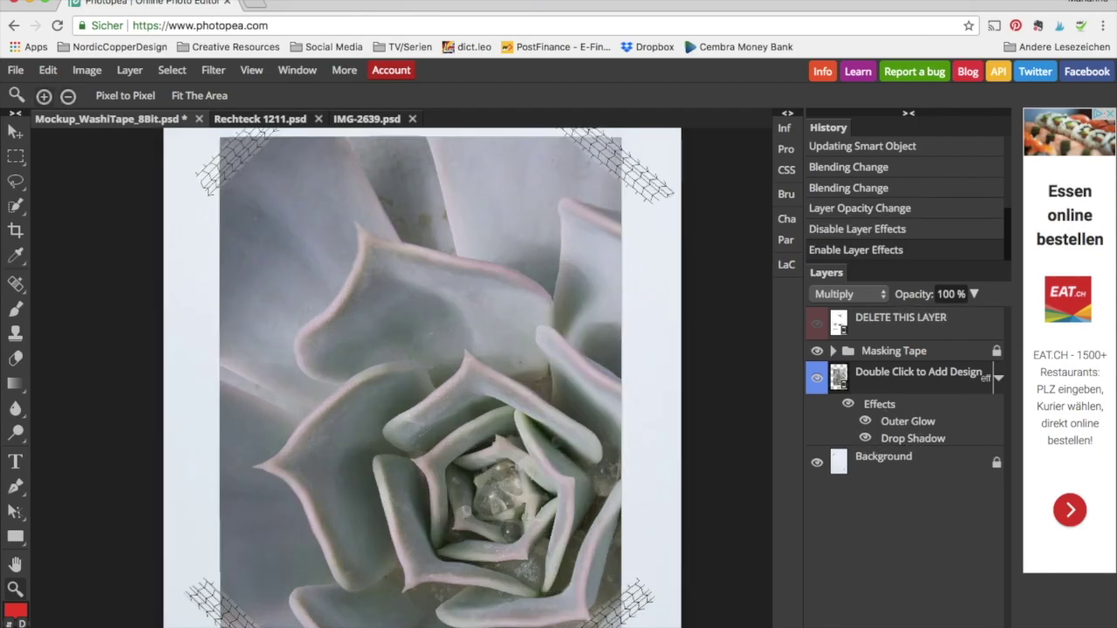
Set the Drop Shadow effect to 50 px size and 19% opacity
double_click(892, 423)
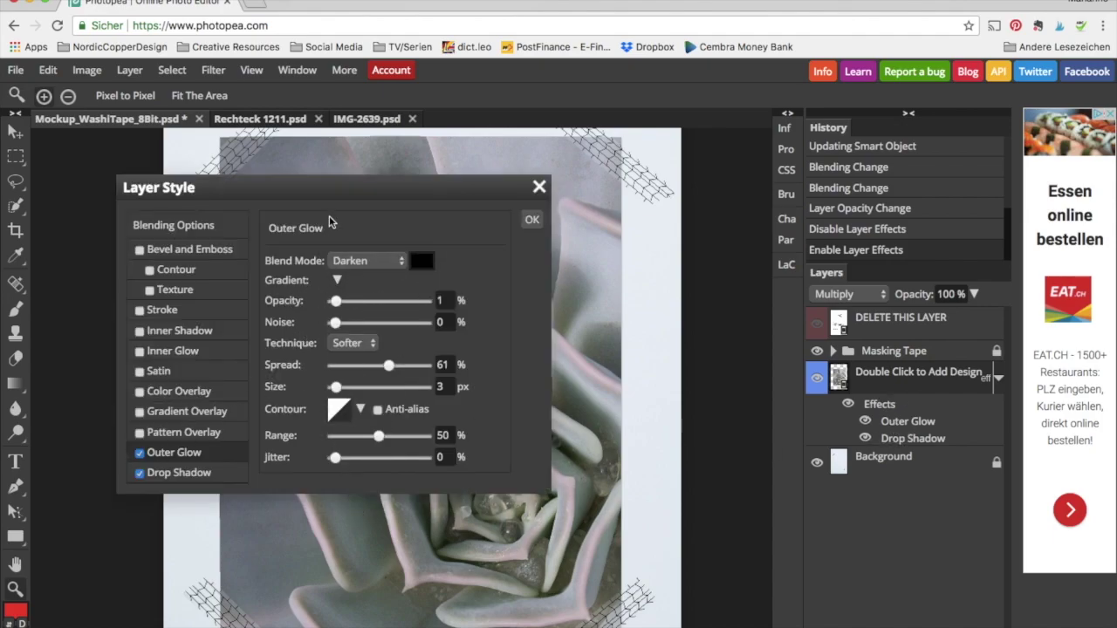
click(177, 477)
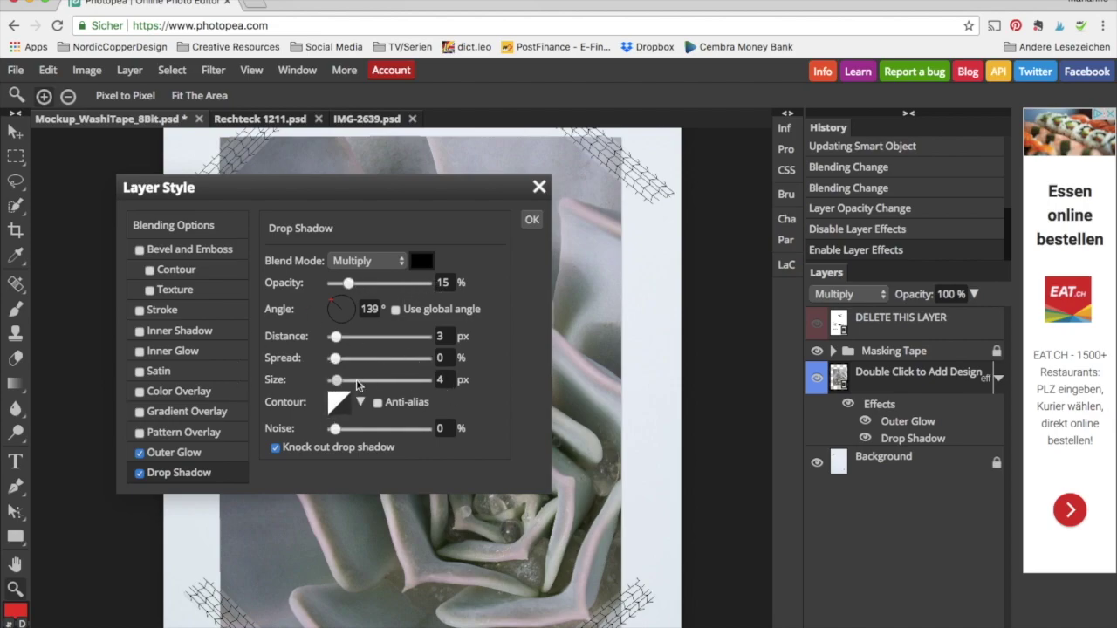
scroll(357, 382, up, 5)
click(357, 382)
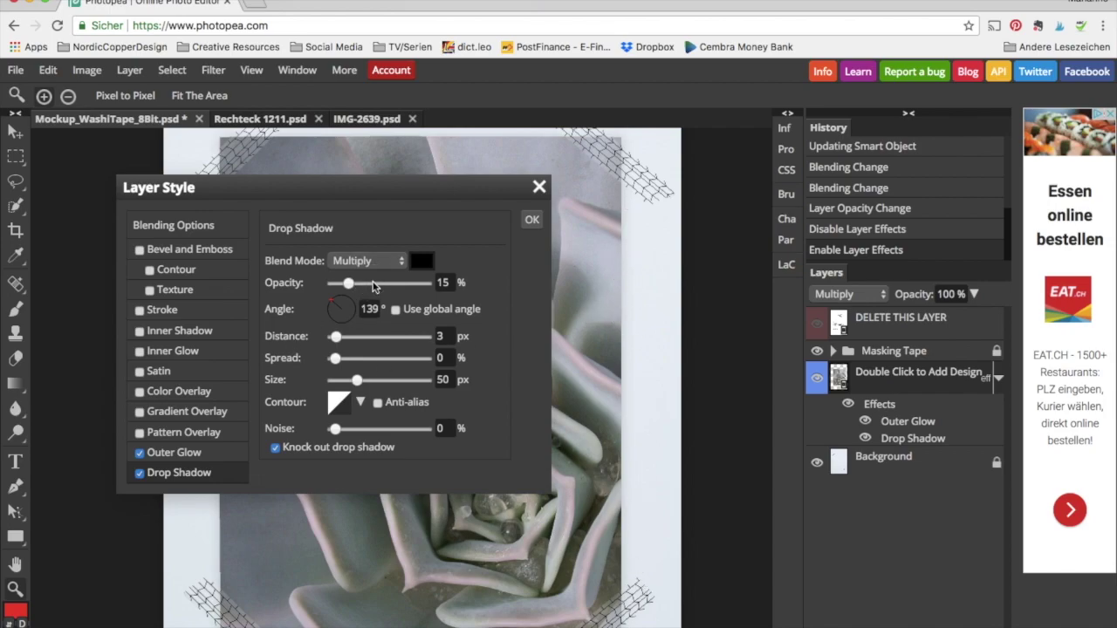
click(374, 284)
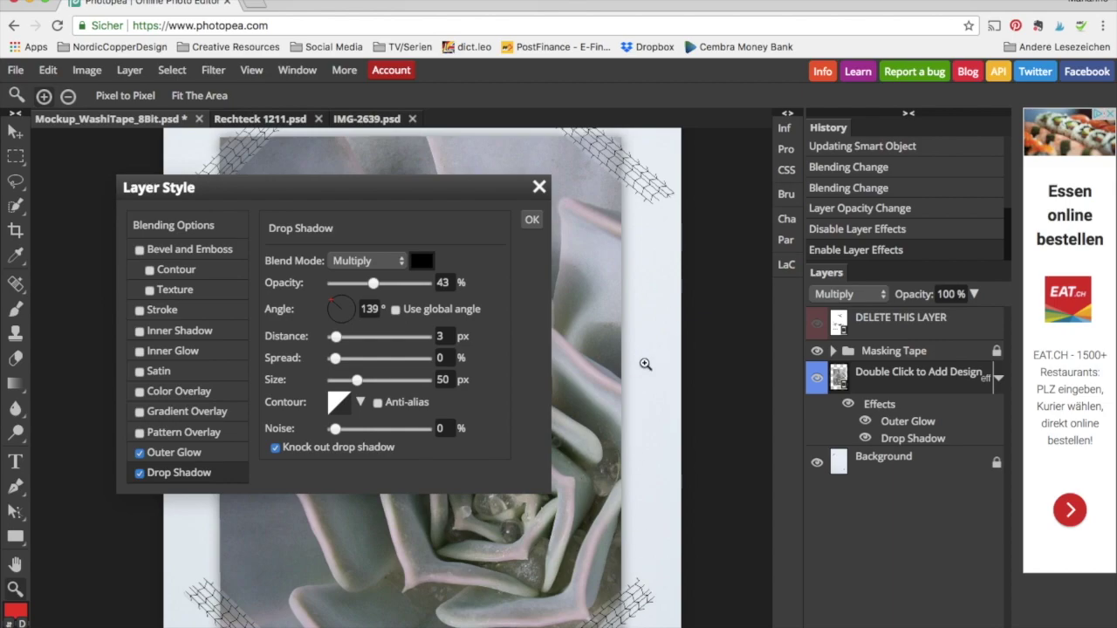
click(351, 283)
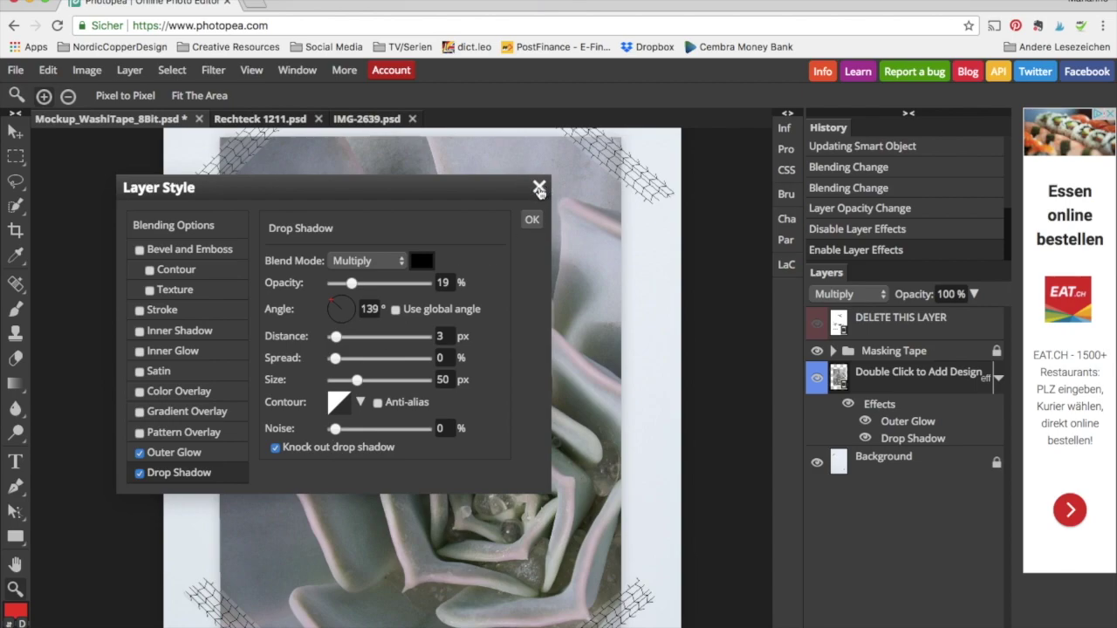
click(539, 189)
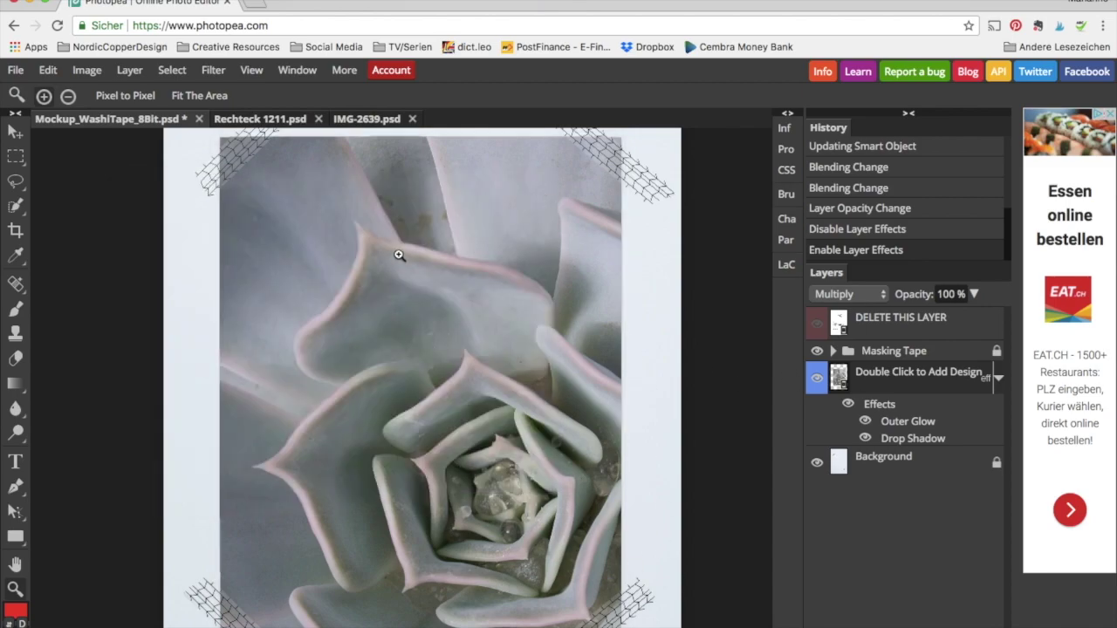
Scroll the canvas to view the succulent mockup with its softened shadow
scroll(391, 241, down, 2)
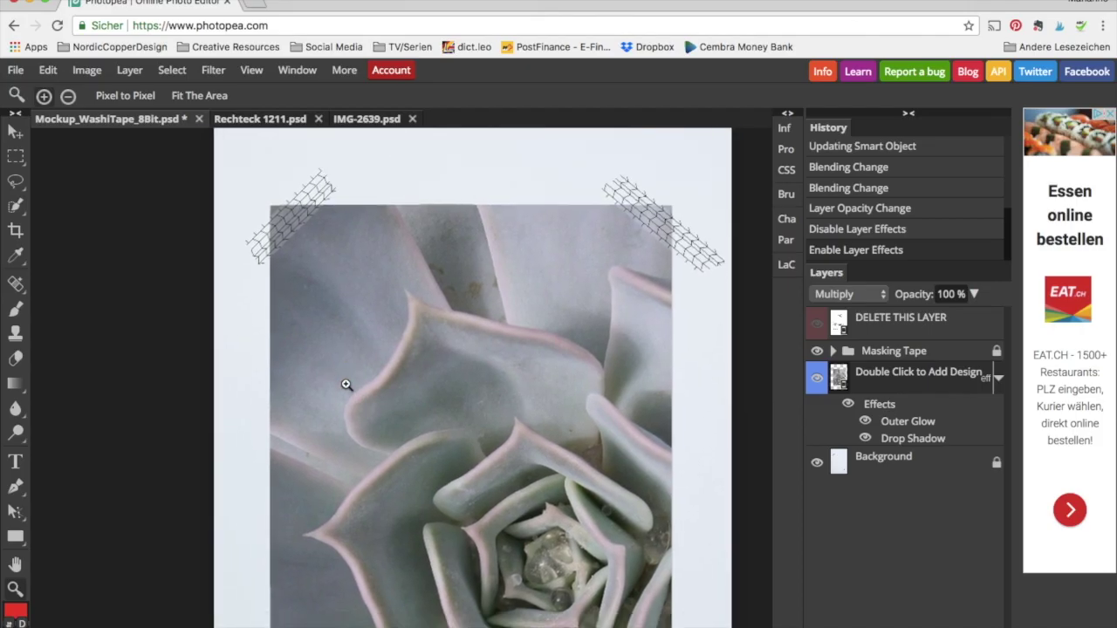